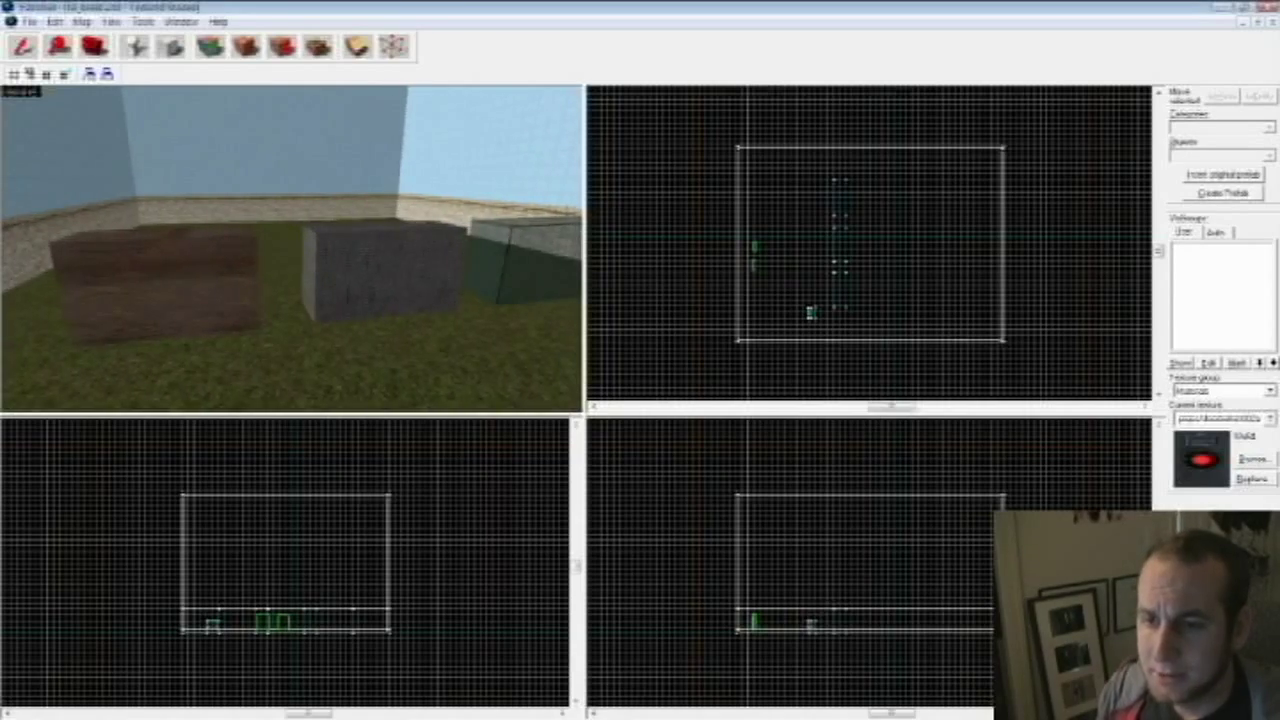
- Tie the wooden block to a brush entity and set its class to func_breakable
{"action": "key", "text": "w"}
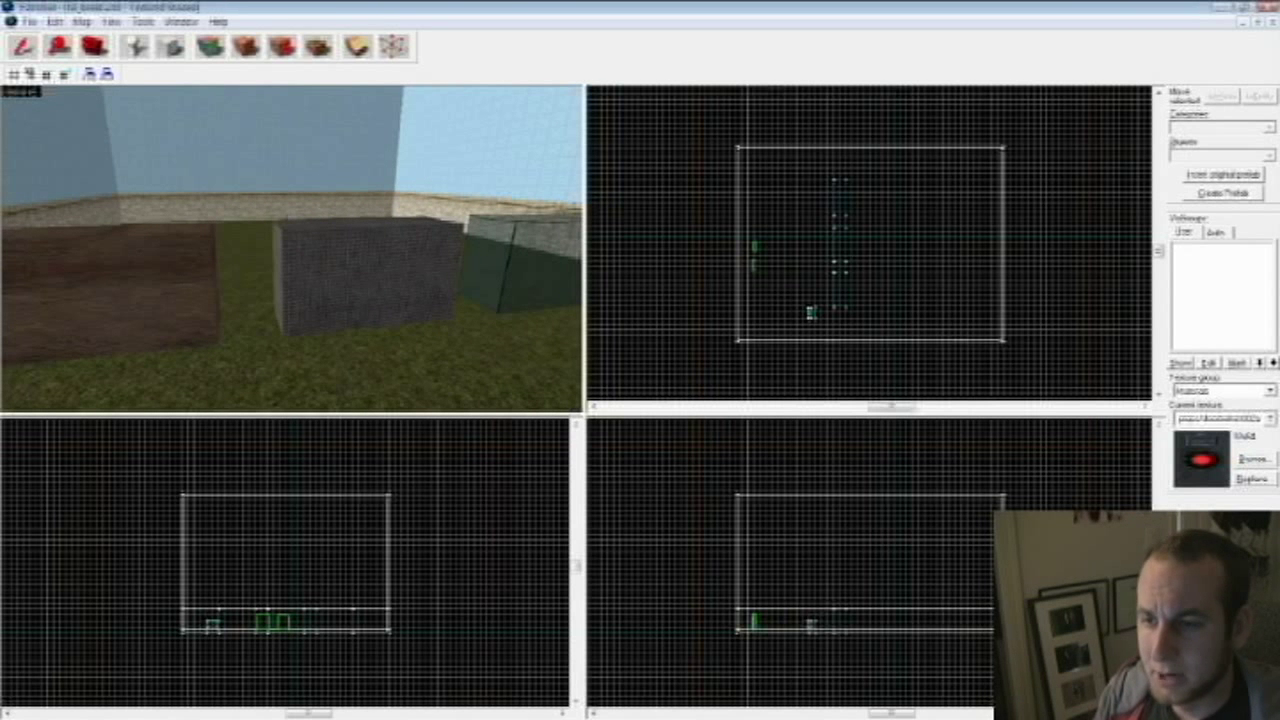
{"action": "key", "text": "a"}
{"action": "left_click", "coordinate": [180, 290]}
{"action": "key", "text": "ctrl+t"}
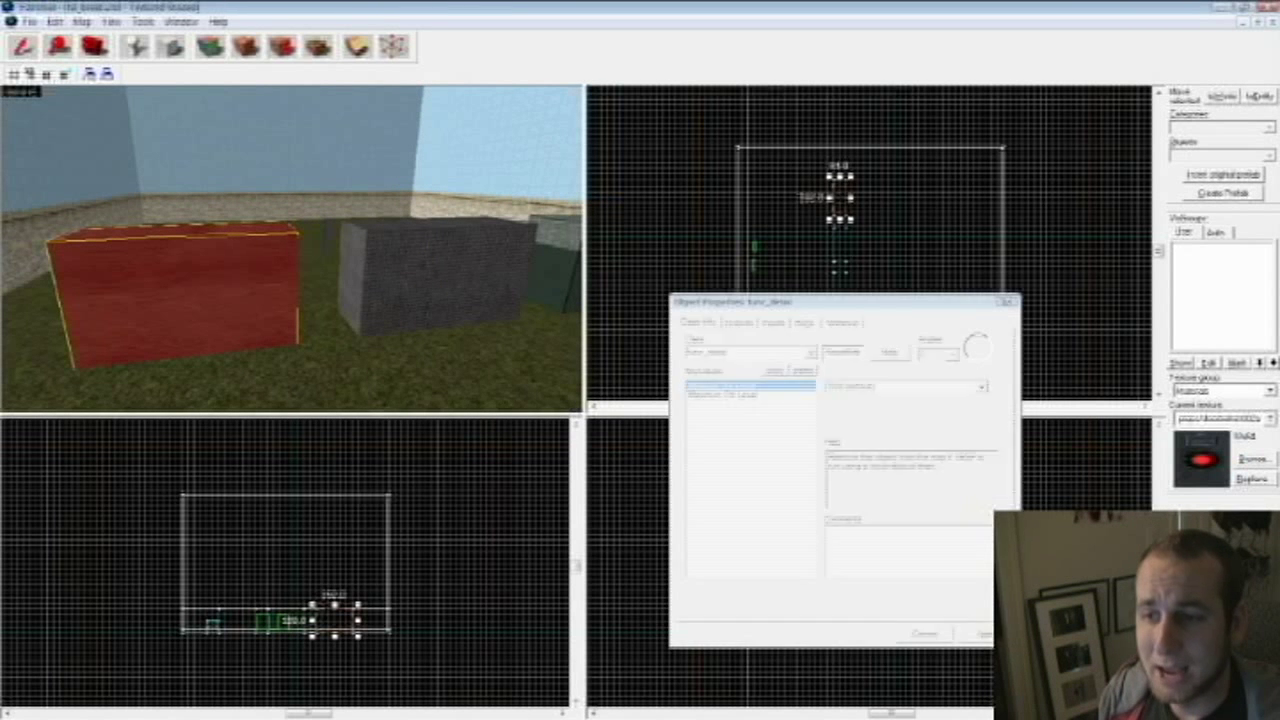
{"action": "key", "text": "BackSpace"}
{"action": "key", "text": "BackSpace"}
{"action": "key", "text": "BackSpace"}
{"action": "key", "text": "BackSpace"}
{"action": "key", "text": "BackSpace"}
{"action": "key", "text": "BackSpace"}
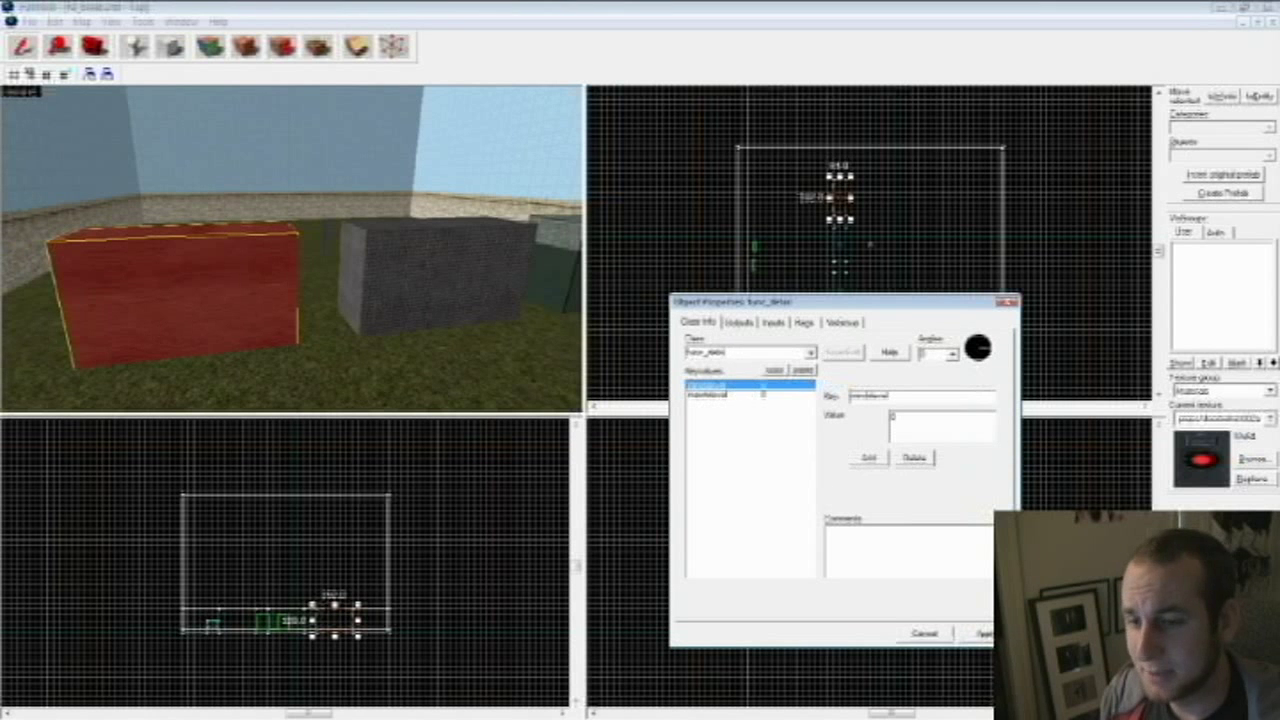
{"action": "type", "text": "breakable"}
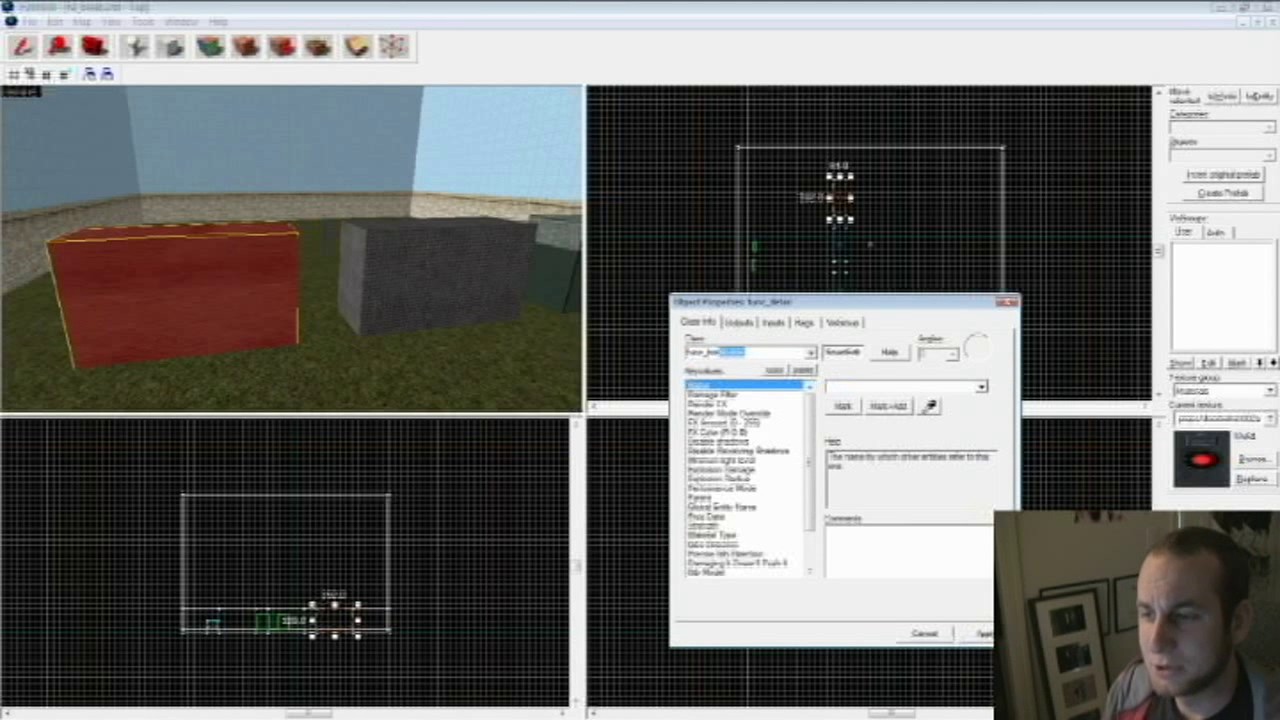
{"action": "key", "text": "Return"}
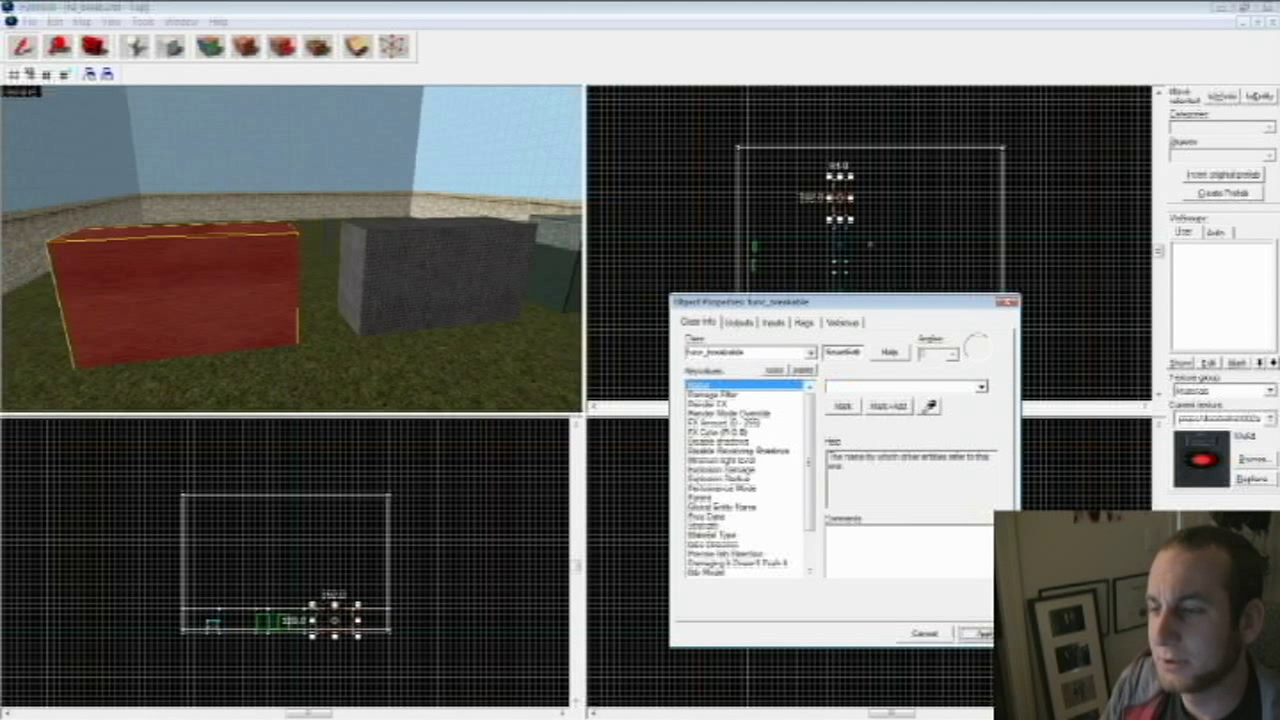
- Turn the grey metal block and the glass block into func_breakable entities as well
{"action": "left_click", "coordinate": [436, 275]}
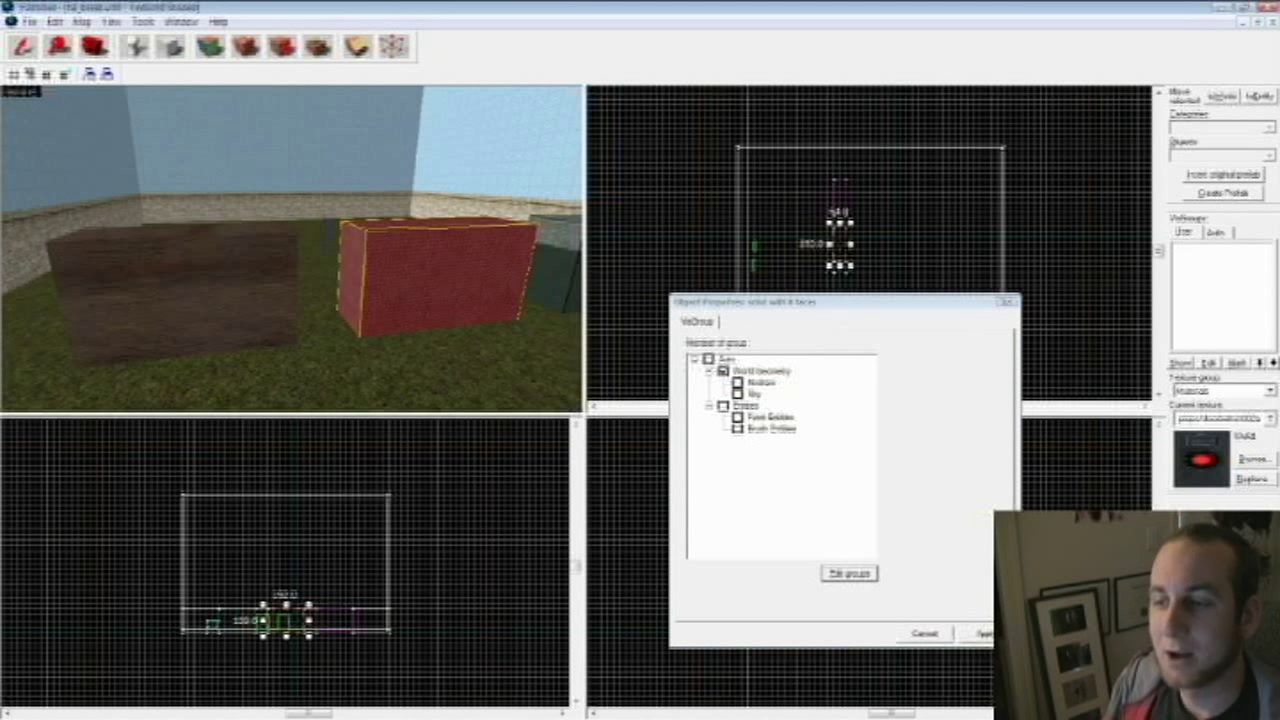
{"action": "key", "text": "ctrl+t"}
{"action": "key", "text": "d"}
{"action": "left_click", "coordinate": [520, 265]}
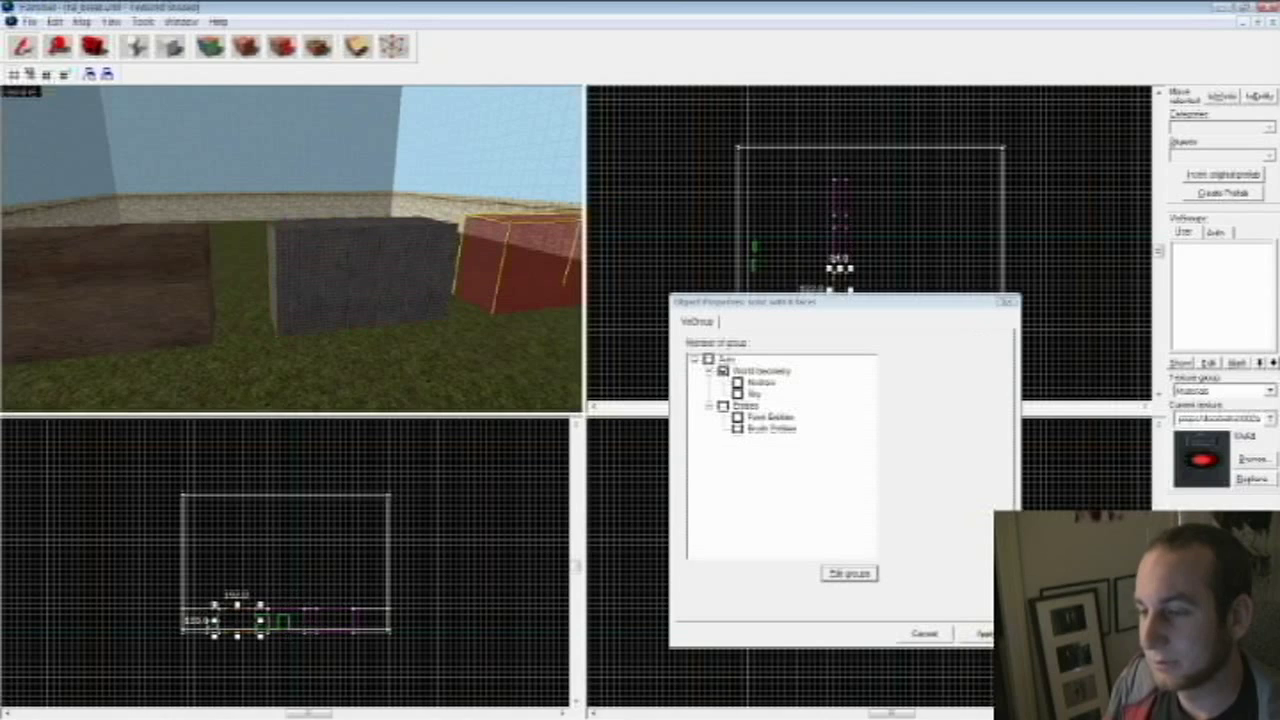
{"action": "key", "text": "ctrl+t"}
{"action": "left_click", "coordinate": [803, 370]}
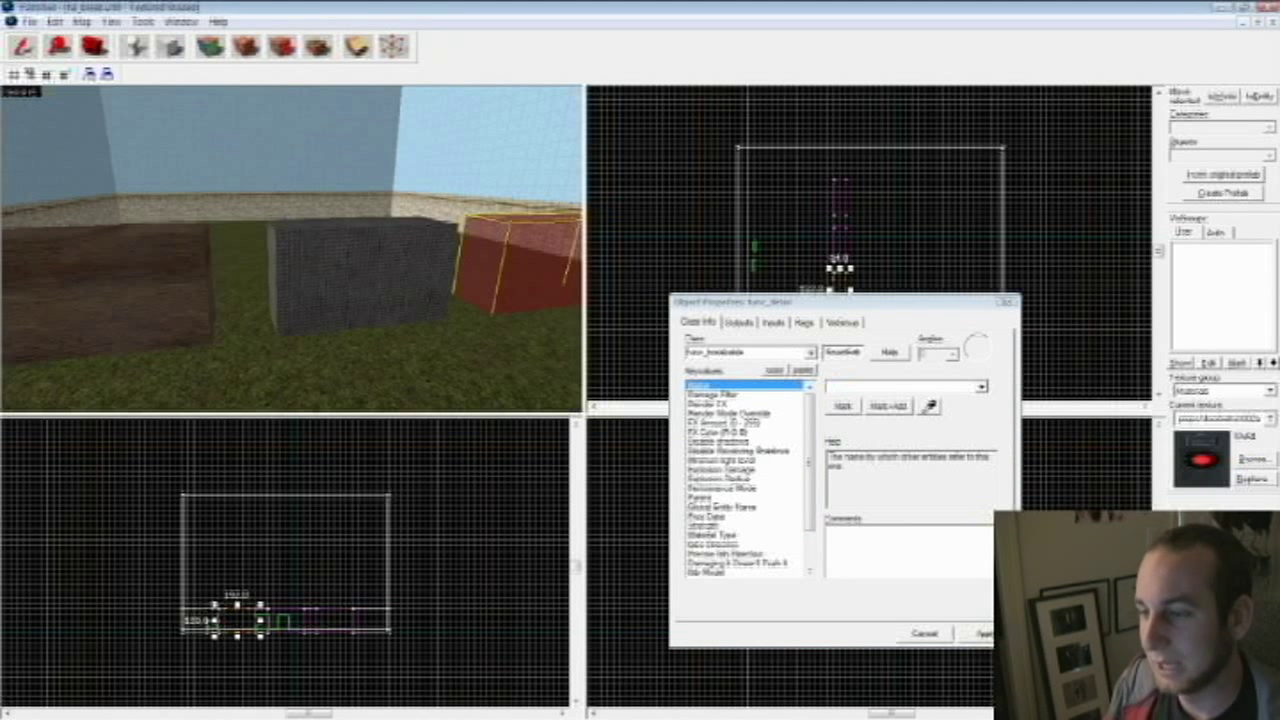
- Examine the wooden block's Explosion Damage, Explosion Radius, Prop Data and Material Type properties
{"action": "left_click", "coordinate": [110, 290]}
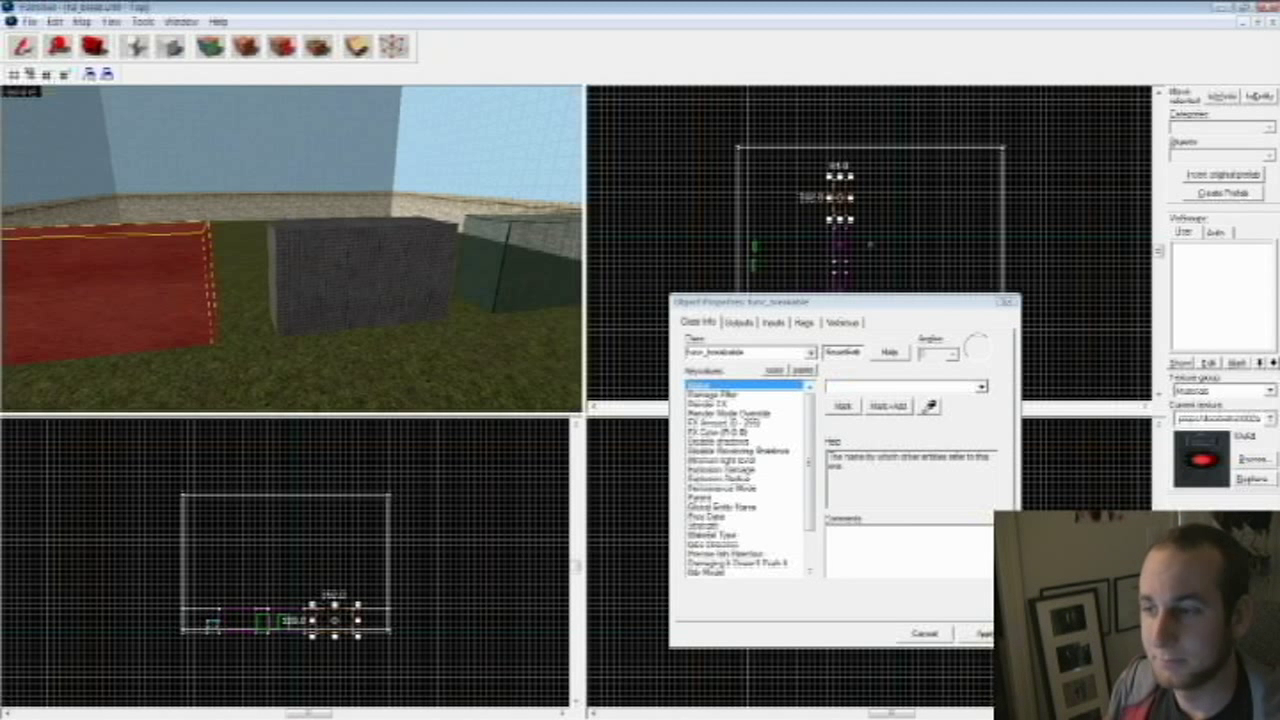
{"action": "left_click", "coordinate": [1007, 302]}
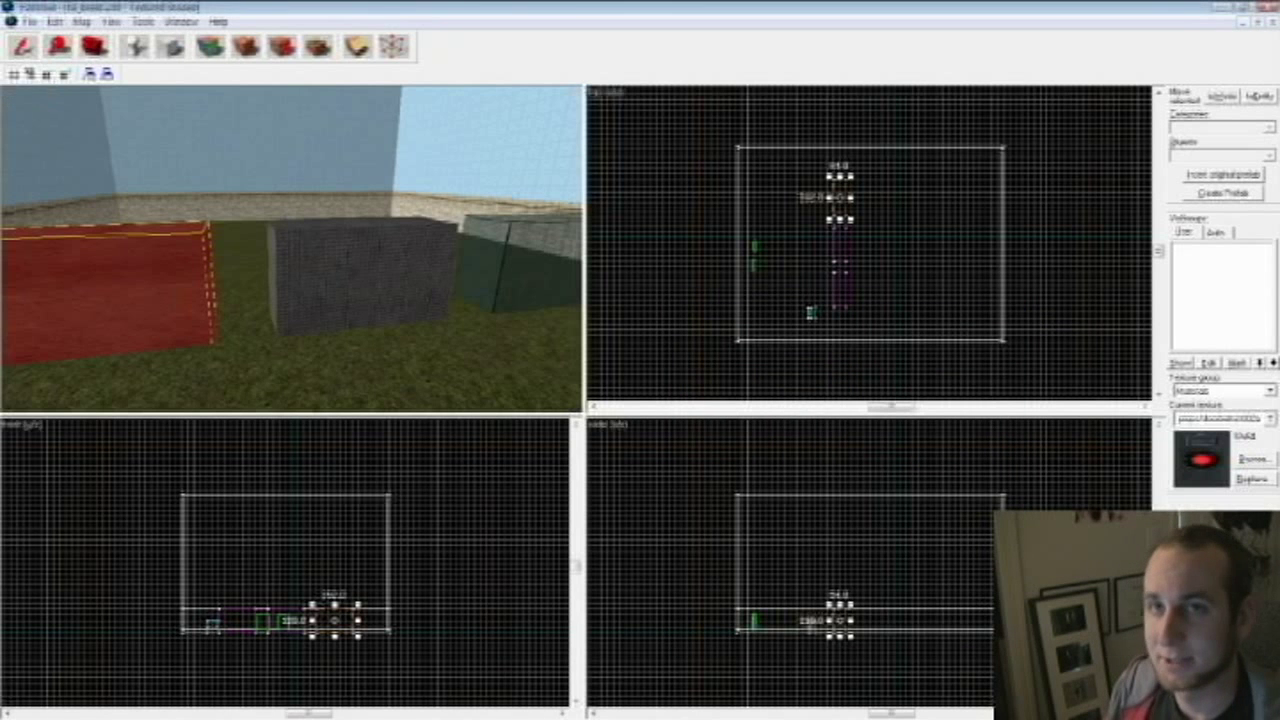
{"action": "key", "text": "a"}
{"action": "key", "text": "alt+Return"}
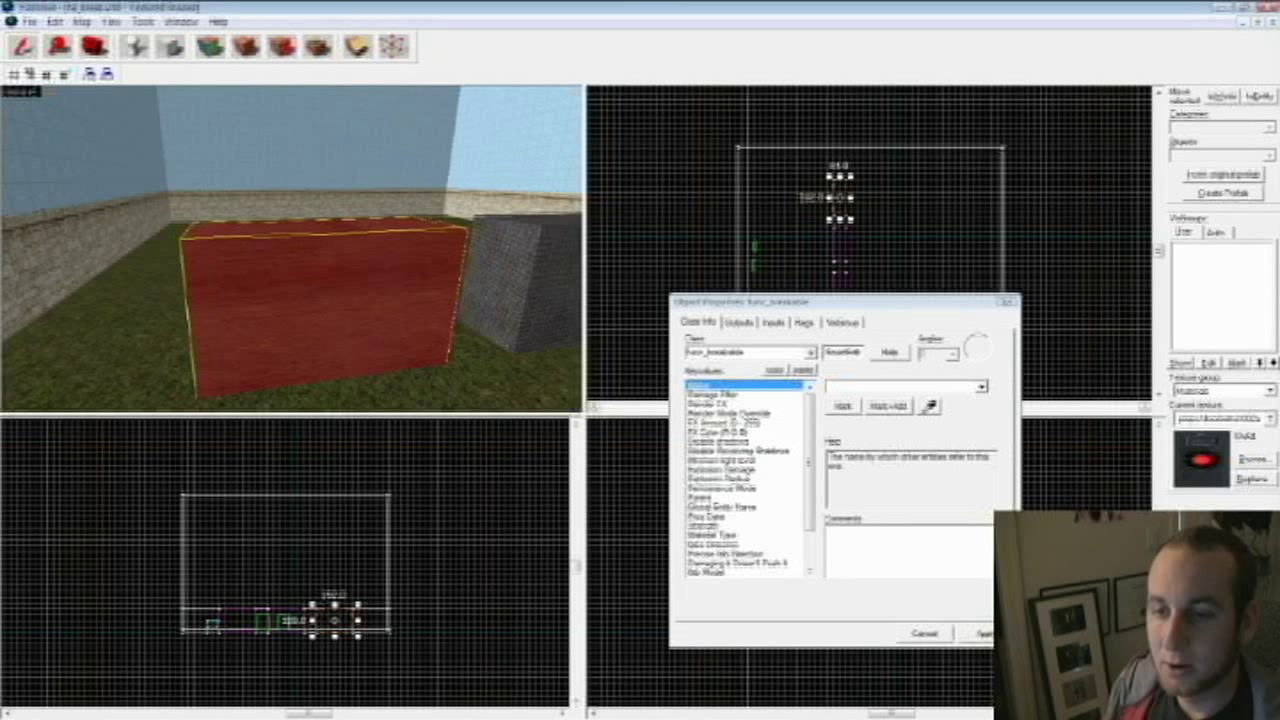
{"action": "left_click_drag", "start_coordinate": [809, 462], "coordinate": [809, 476]}
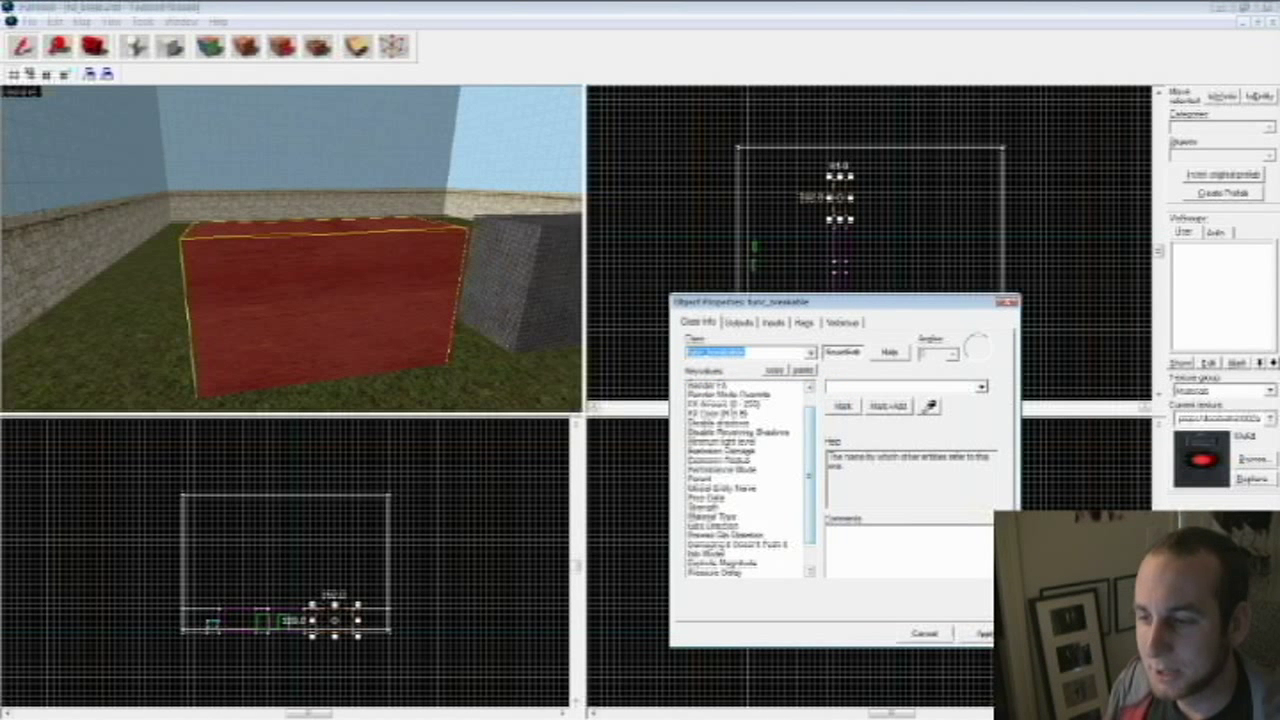
{"action": "left_click", "coordinate": [722, 451]}
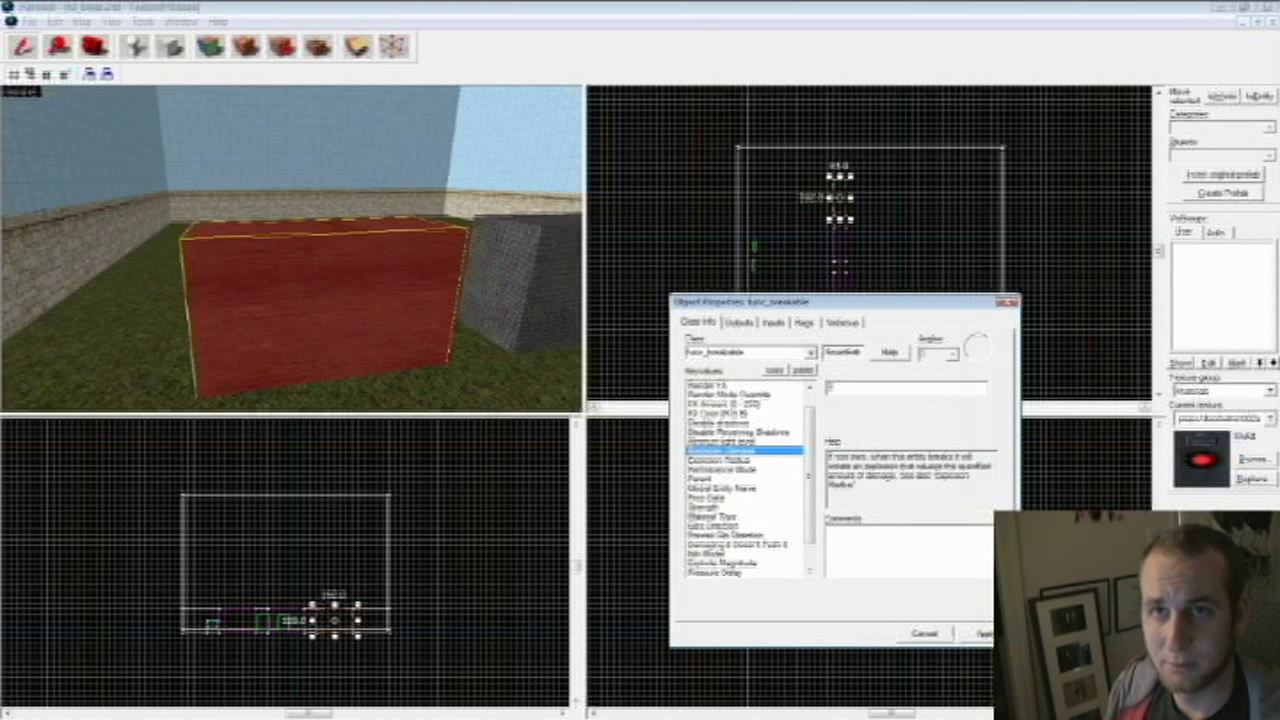
{"action": "left_click", "coordinate": [720, 460]}
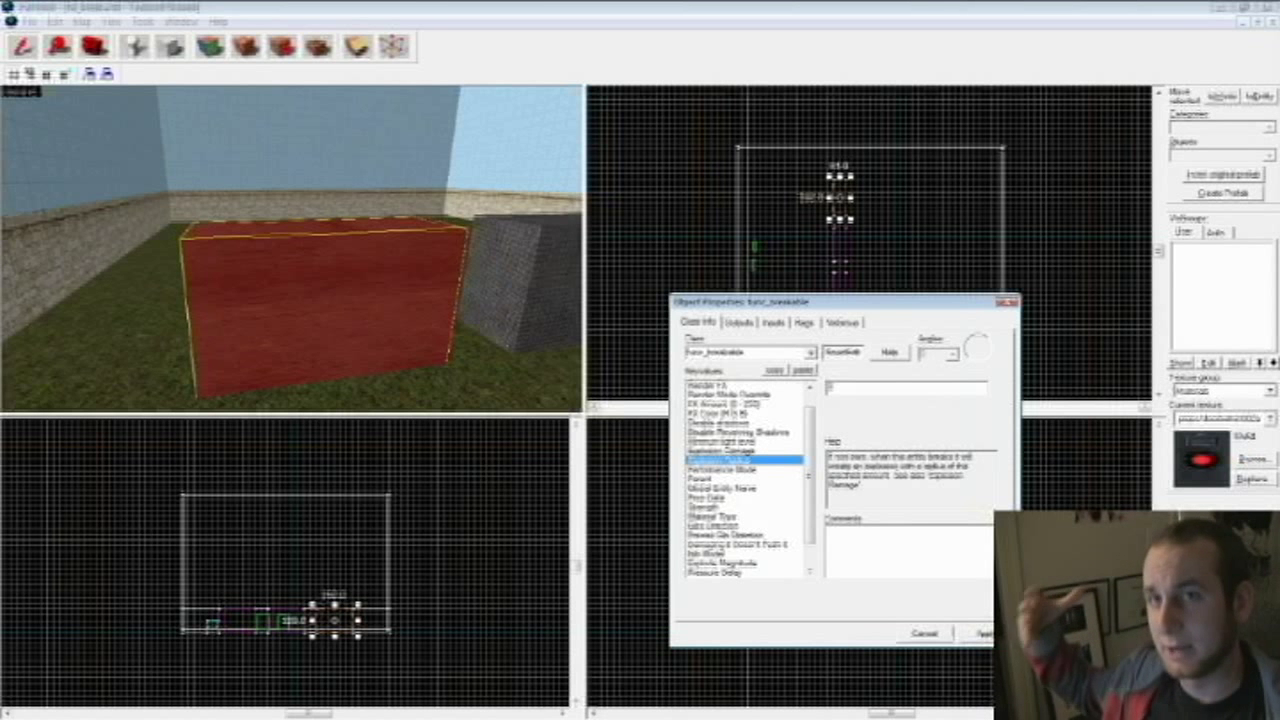
{"action": "scroll", "coordinate": [720, 478], "scroll_direction": "down", "scroll_amount": 1}
{"action": "left_click", "coordinate": [712, 479]}
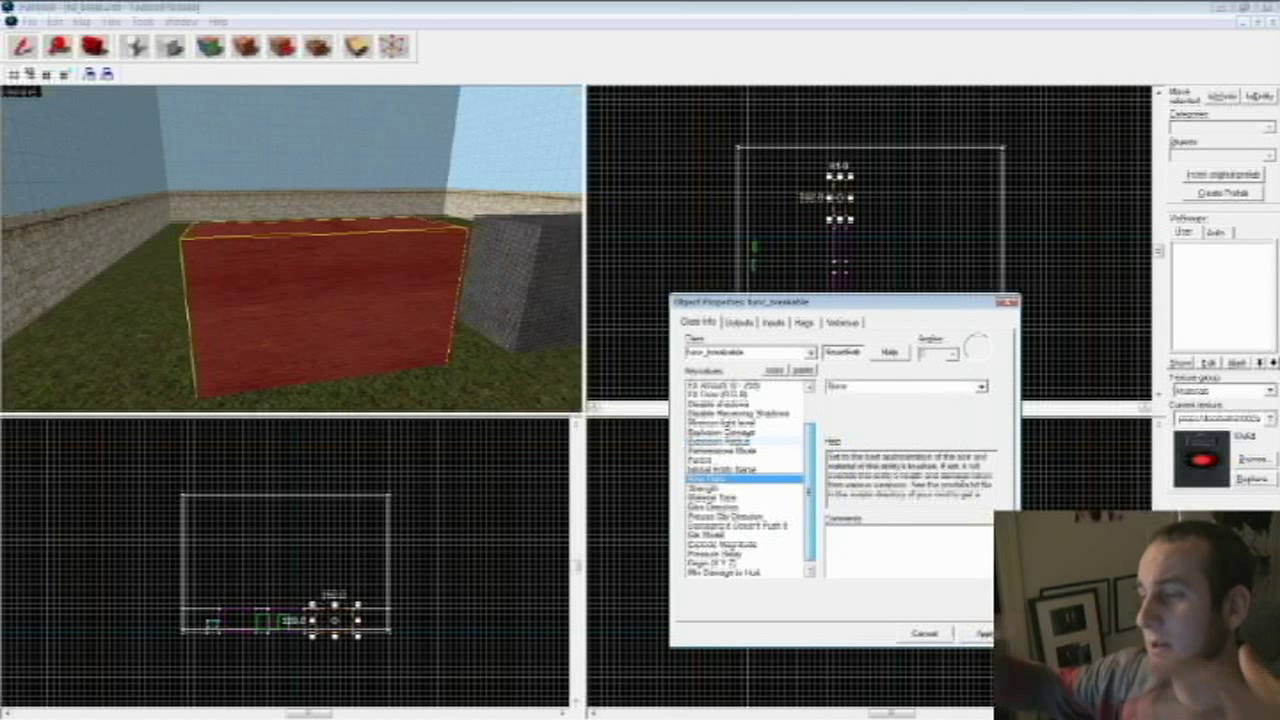
{"action": "left_click", "coordinate": [715, 497]}
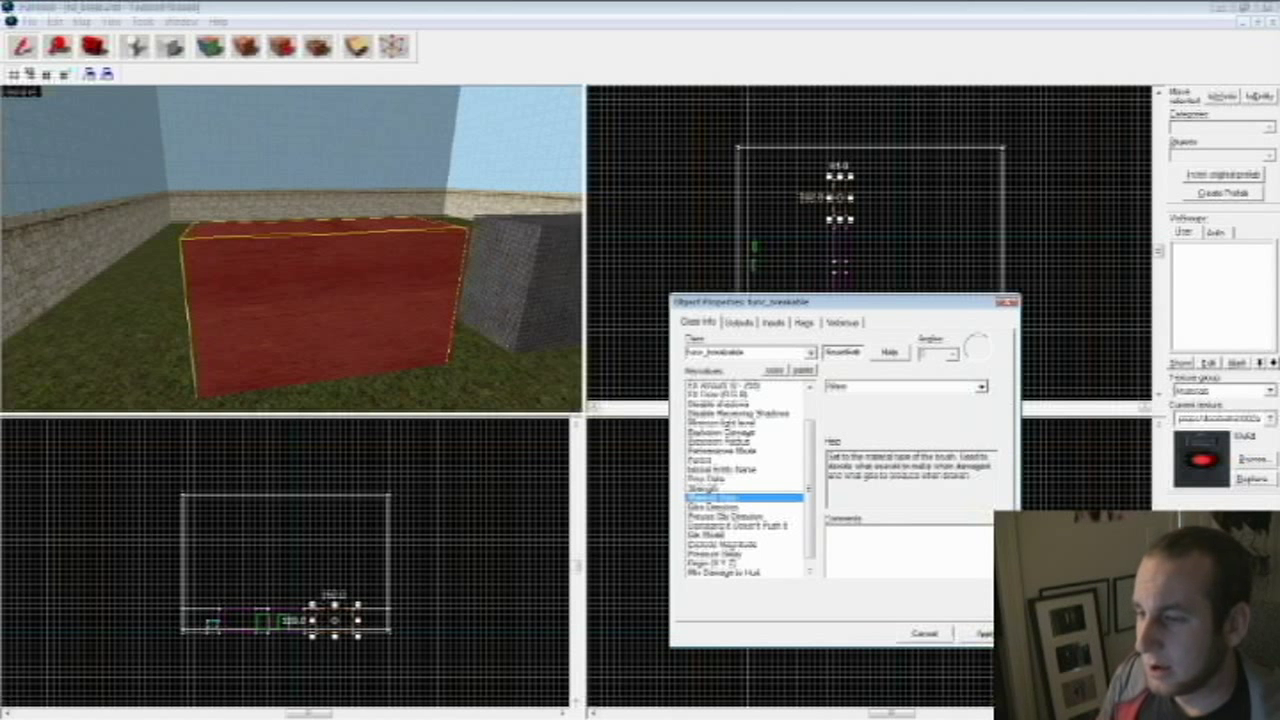
- Set the wooden block's Strength to 50 and its Material Type to Wood, and apply the changes
{"action": "left_click", "coordinate": [704, 488]}
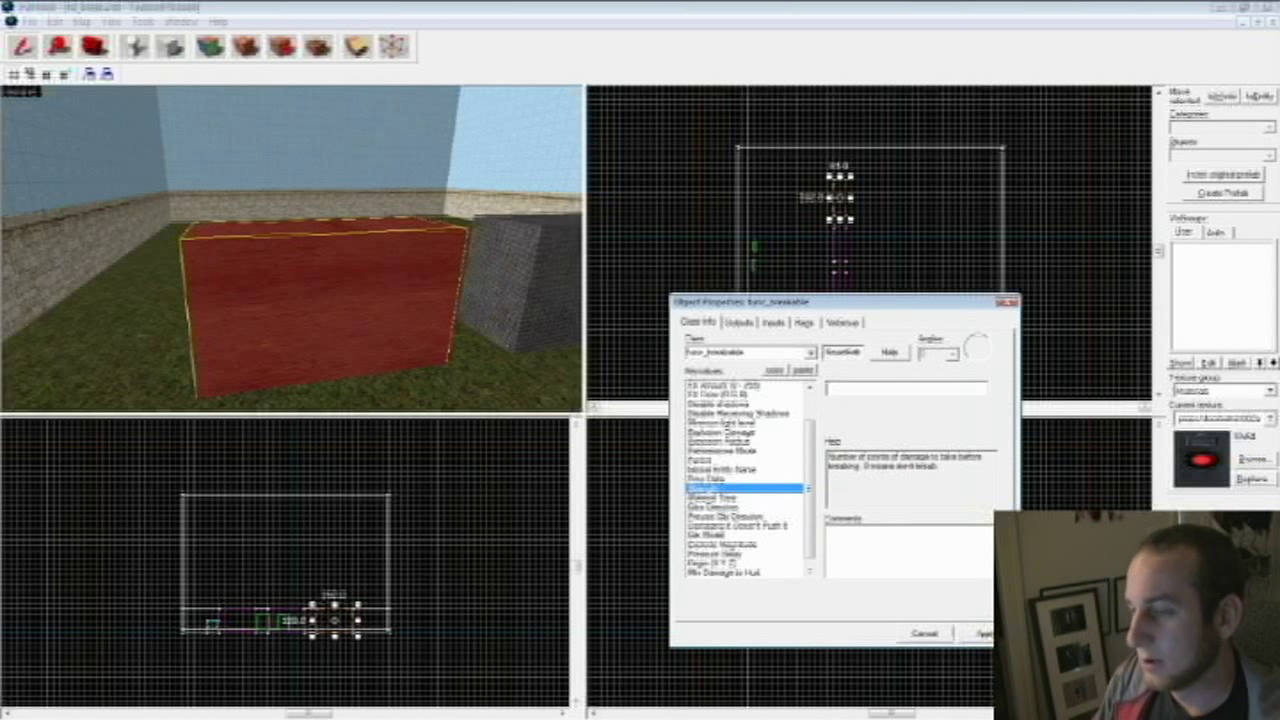
{"action": "type", "text": "50"}
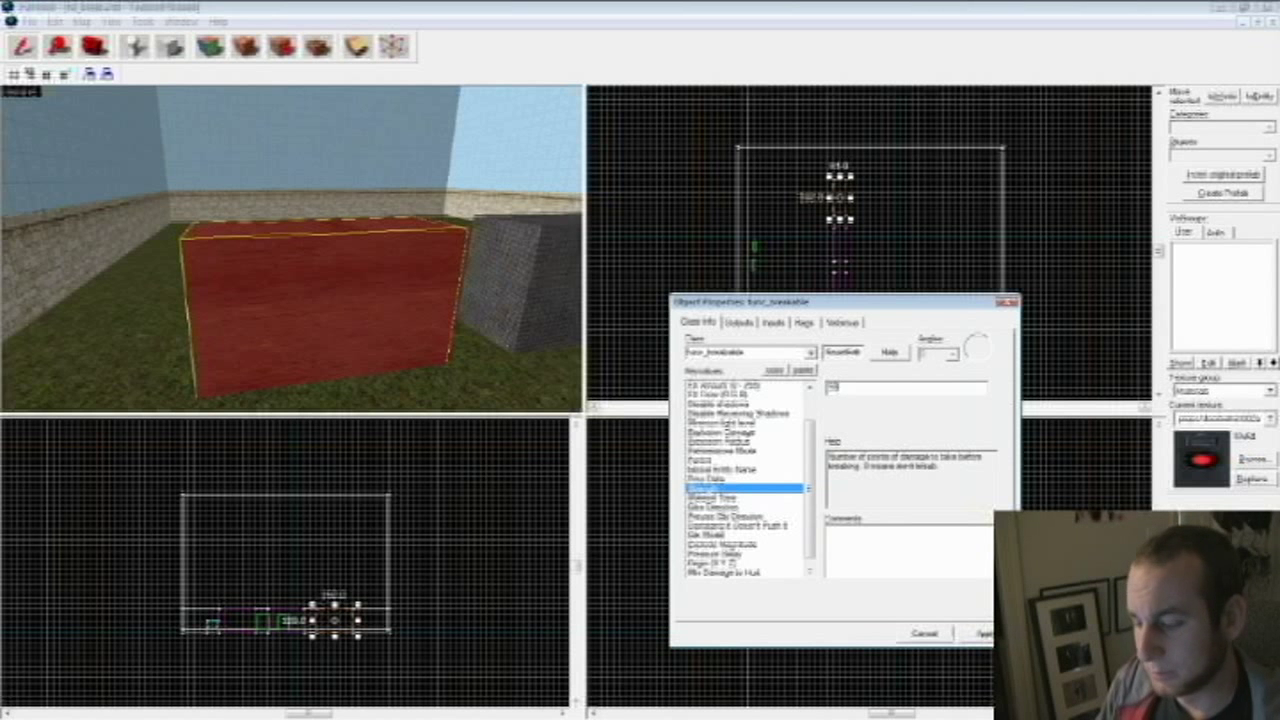
{"action": "left_click", "coordinate": [712, 498]}
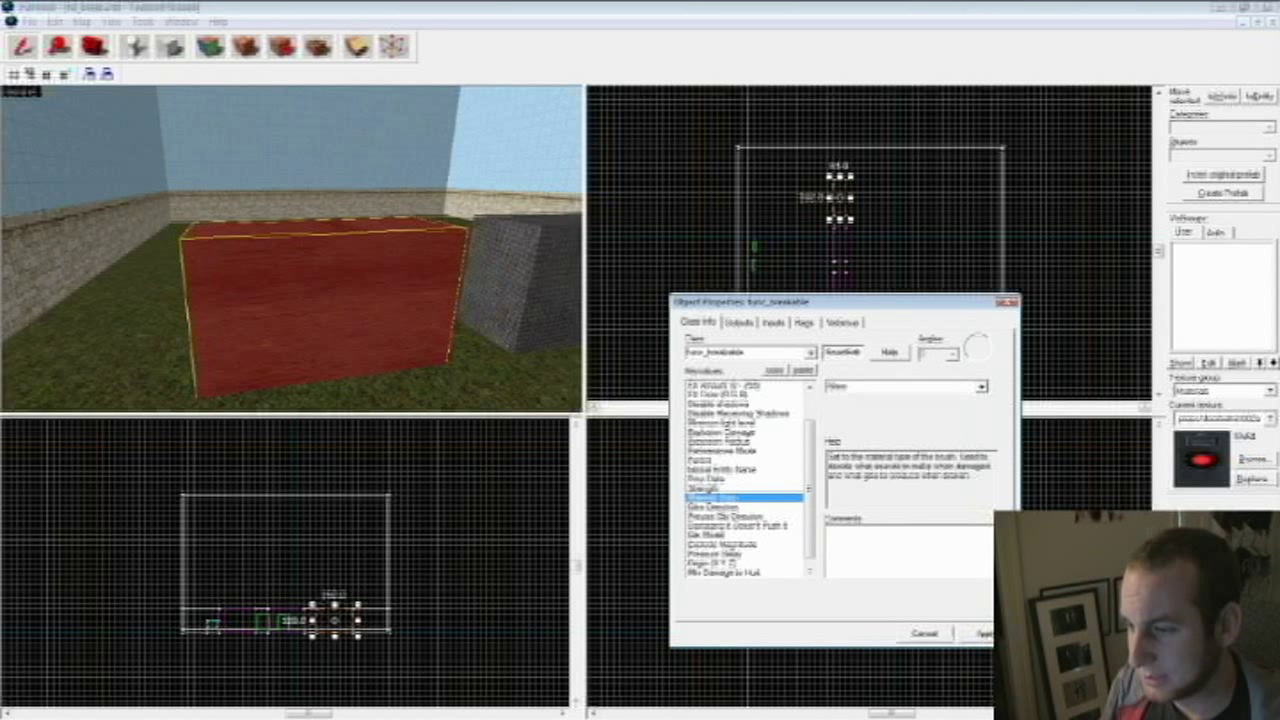
{"action": "left_click", "coordinate": [981, 386]}
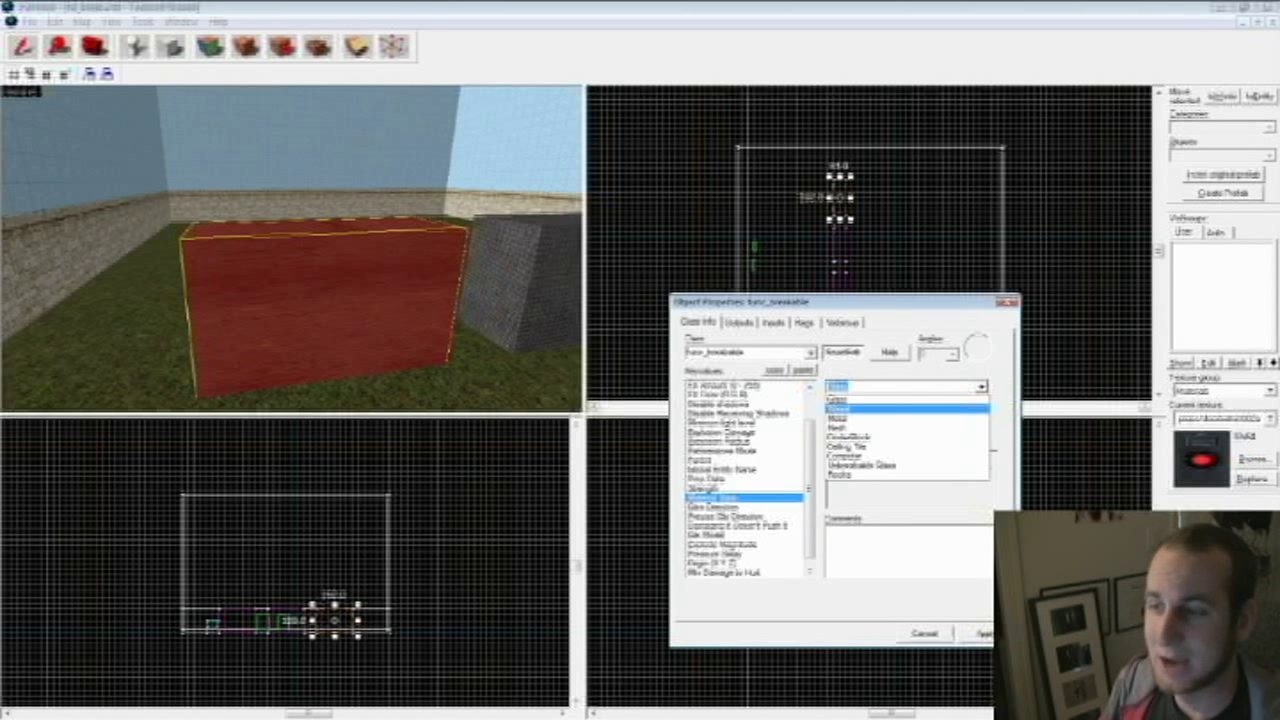
{"action": "left_click", "coordinate": [840, 409]}
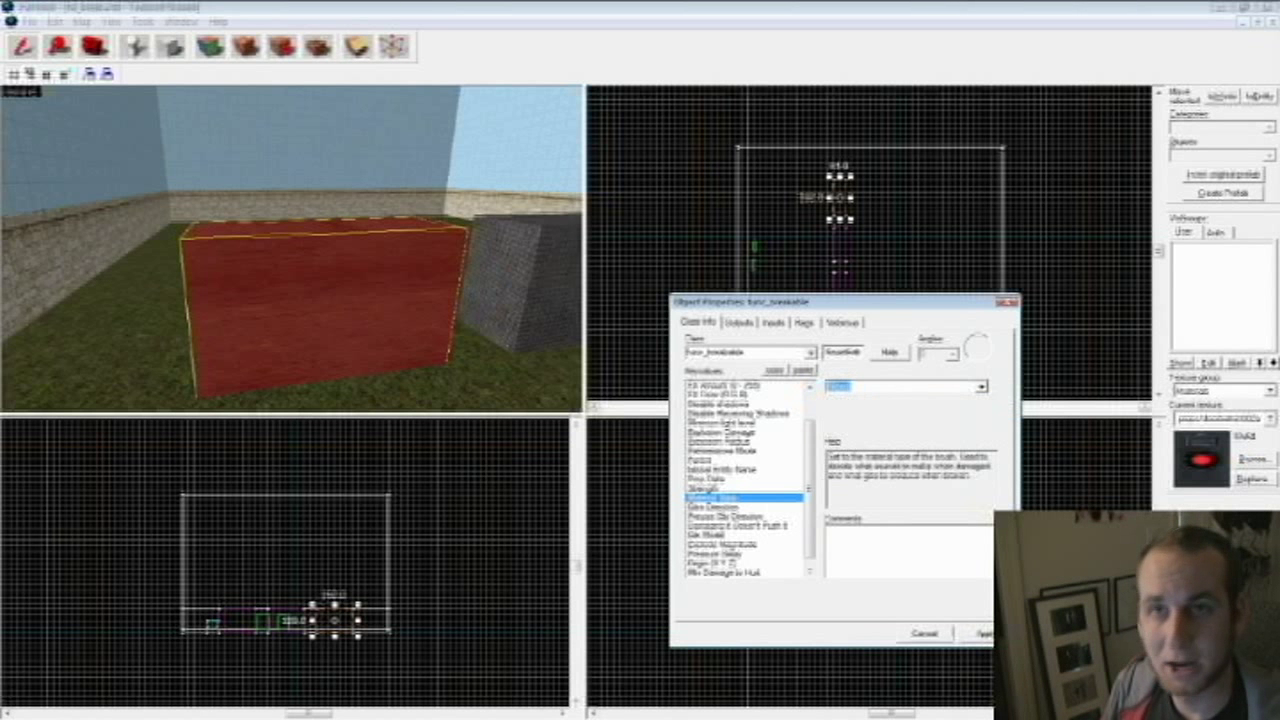
{"action": "scroll", "coordinate": [745, 480], "scroll_direction": "down", "scroll_amount": 1}
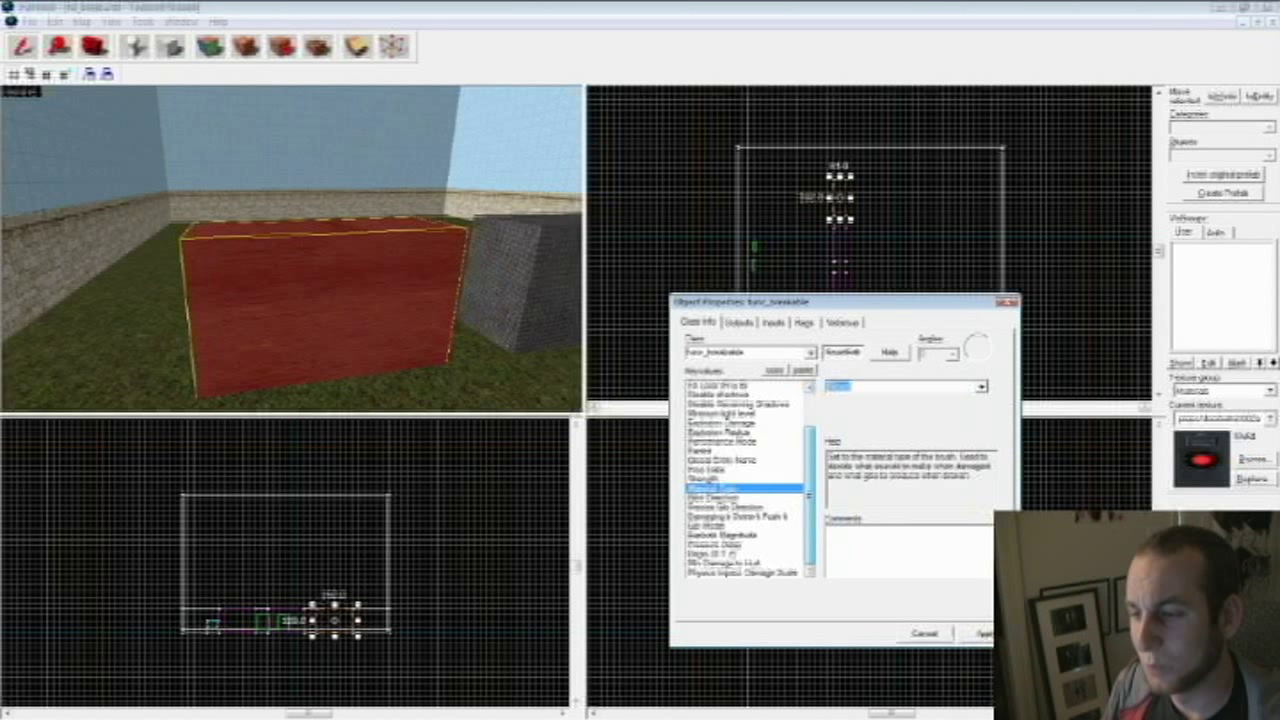
{"action": "left_click", "coordinate": [984, 634]}
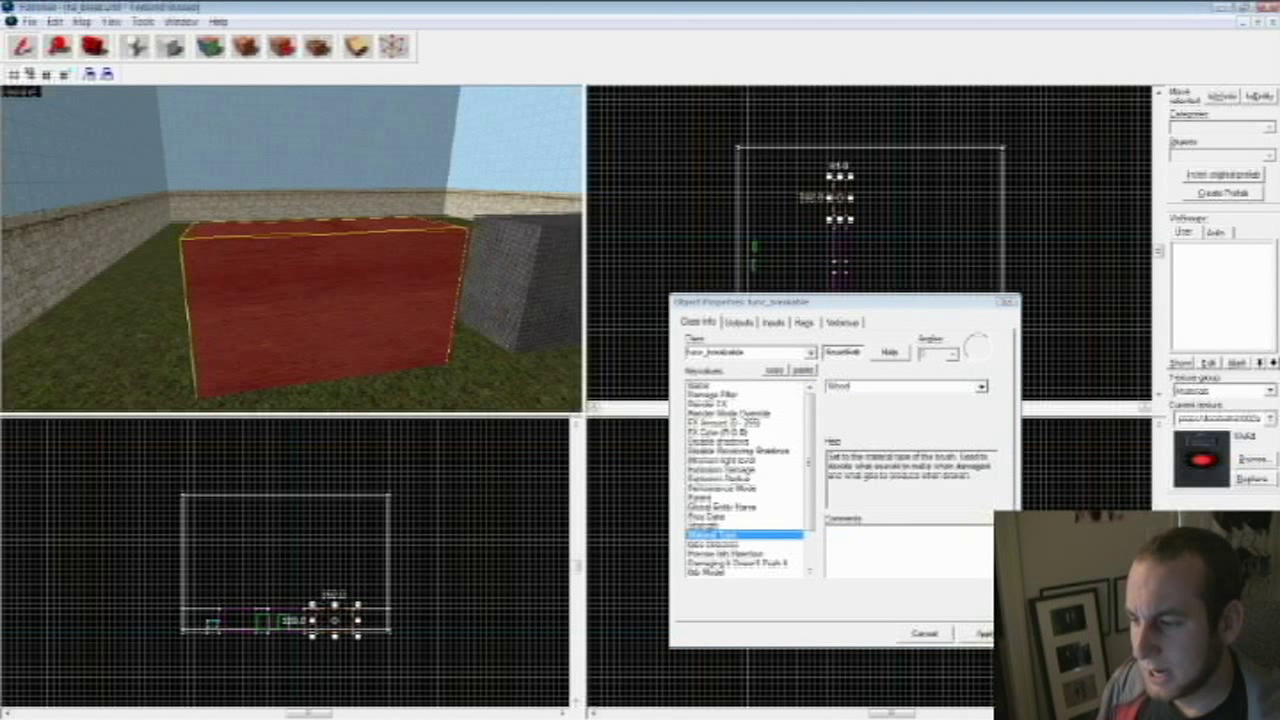
- Give the grey block a Strength of 100 and the Material Type Metal, and apply the changes
{"action": "key", "text": "d"}
{"action": "key", "text": "w"}
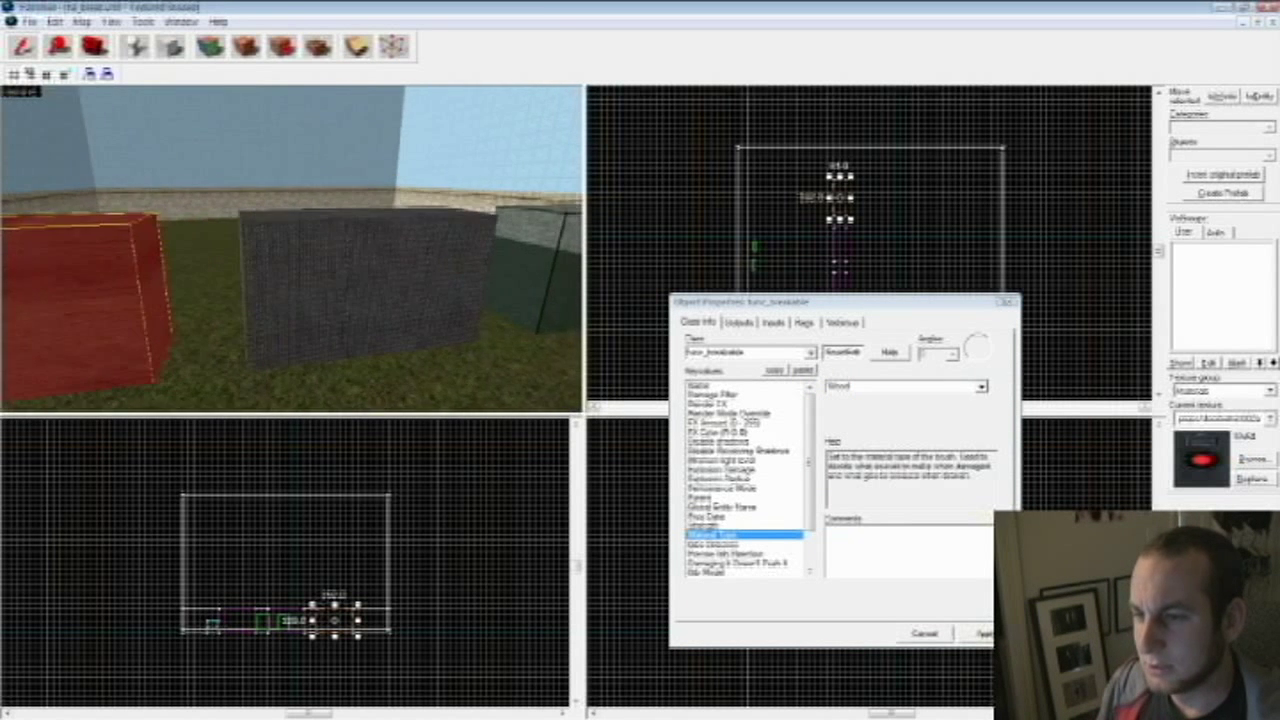
{"action": "left_click", "coordinate": [420, 275]}
{"action": "left_click", "coordinate": [810, 462]}
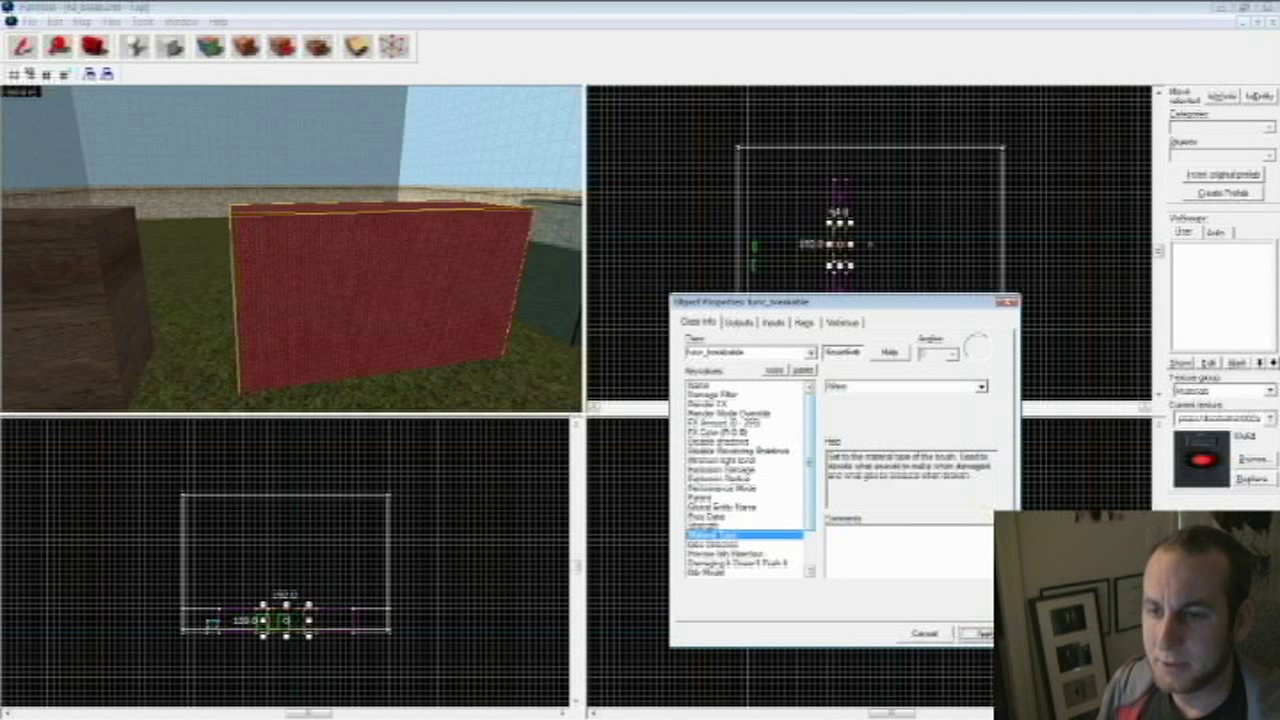
{"action": "left_click", "coordinate": [704, 526]}
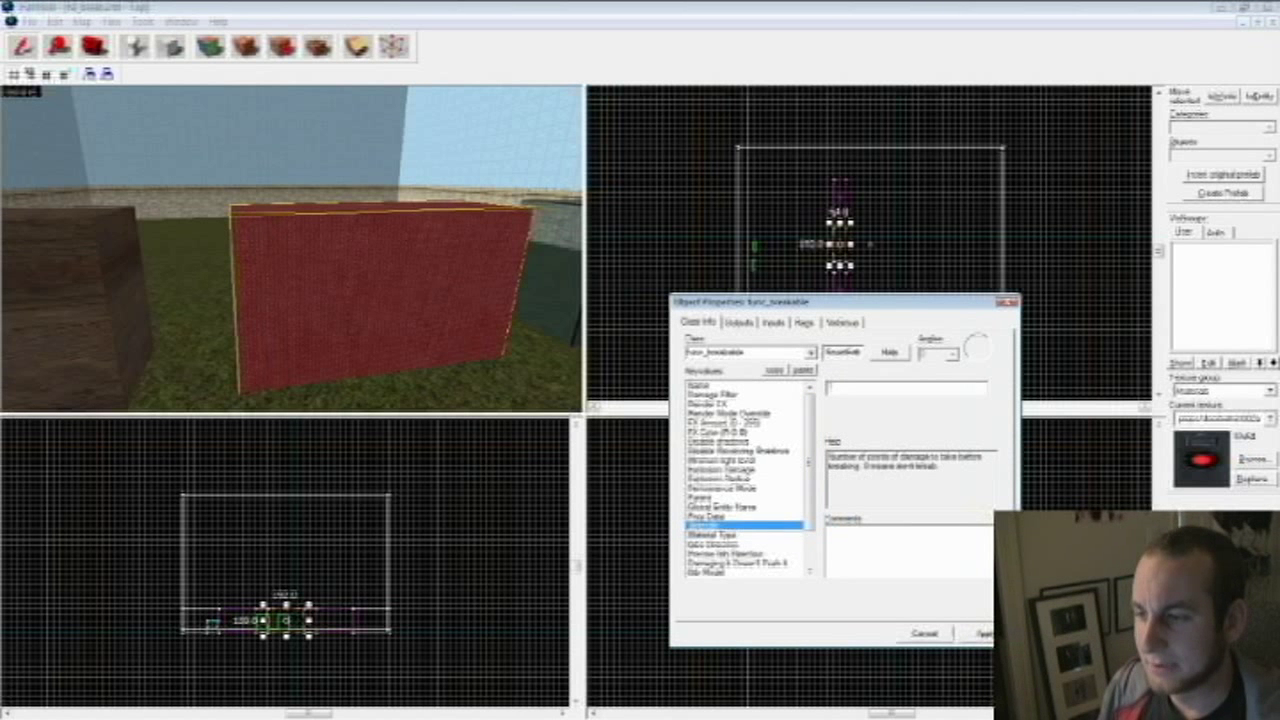
{"action": "type", "text": "100"}
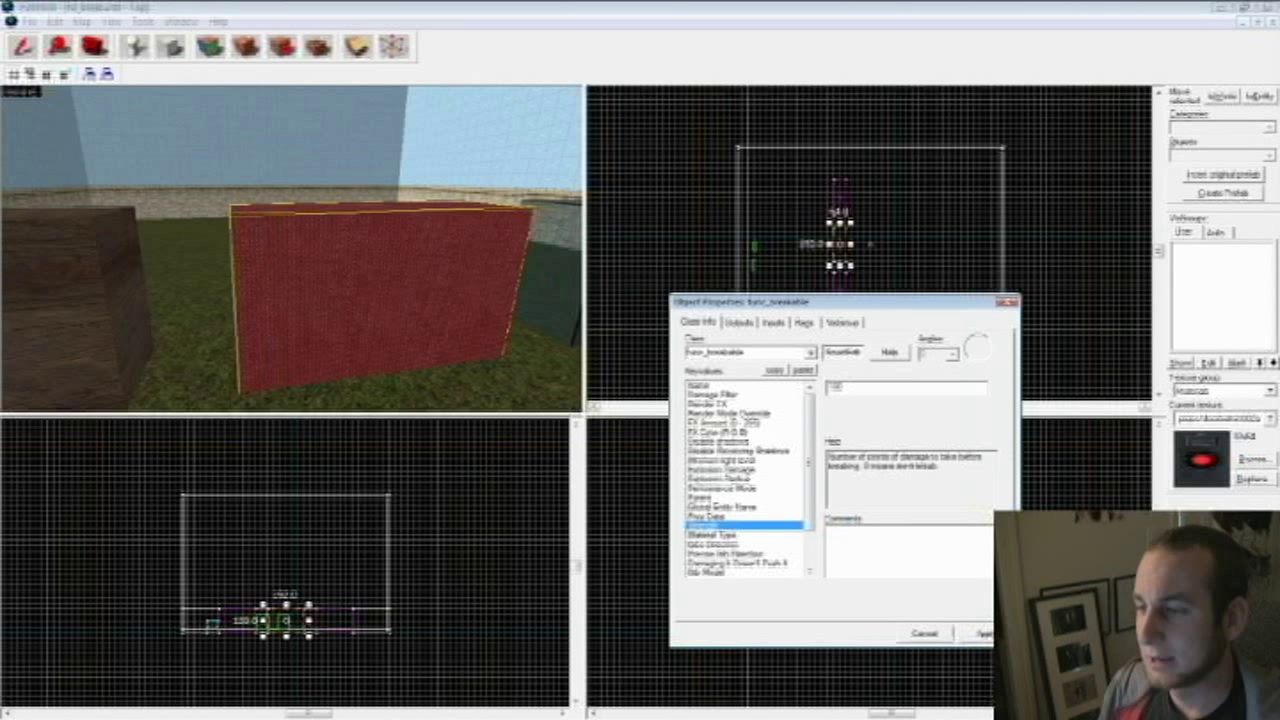
{"action": "left_click", "coordinate": [712, 535]}
{"action": "left_click", "coordinate": [981, 387]}
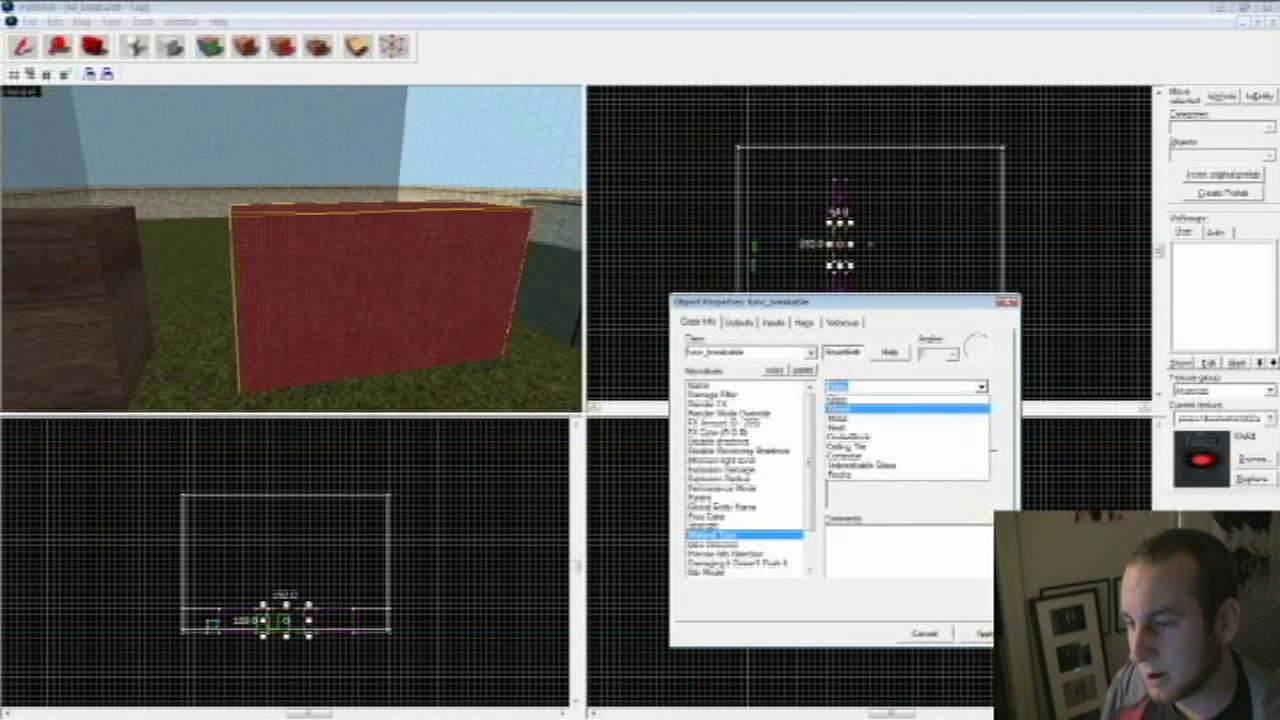
{"action": "left_click", "coordinate": [842, 417]}
{"action": "left_click", "coordinate": [981, 634]}
- Set the glass block's Strength to 5 and apply the change
{"action": "key", "text": "d"}
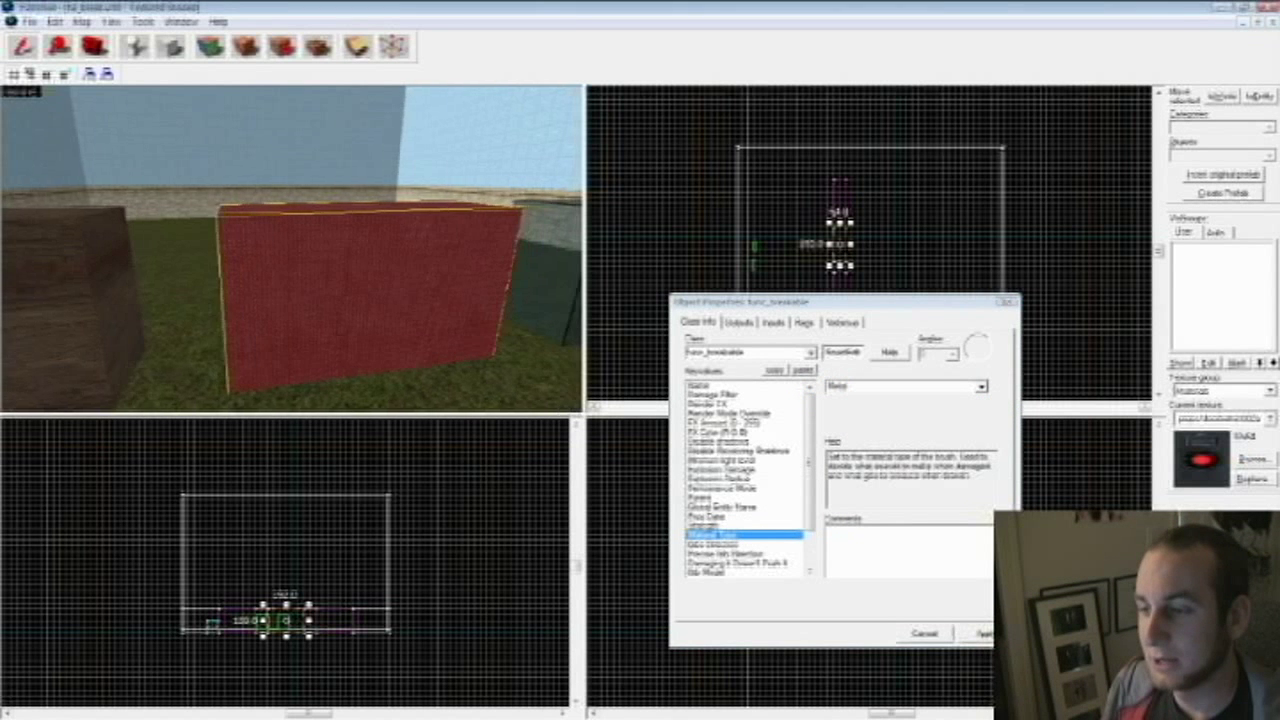
{"action": "key", "text": "a"}
{"action": "left_click", "coordinate": [340, 275]}
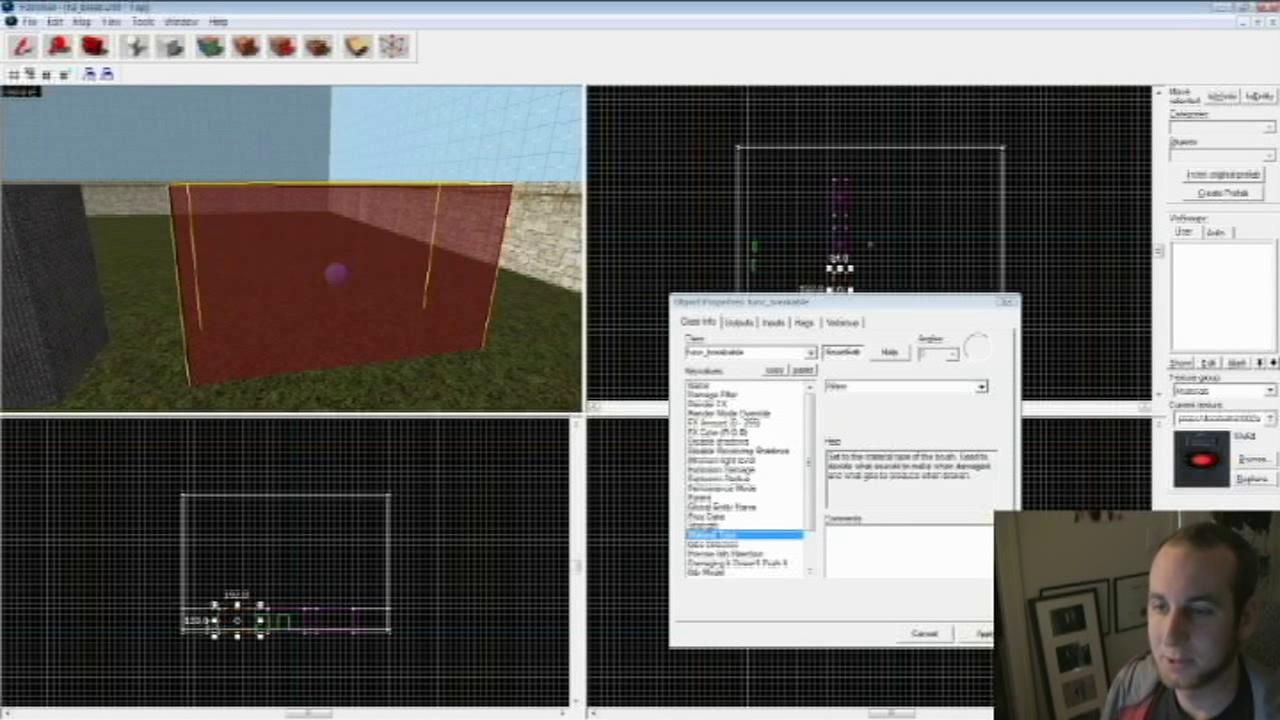
{"action": "left_click", "coordinate": [704, 526]}
{"action": "left_click", "coordinate": [713, 535]}
{"action": "left_click", "coordinate": [704, 526]}
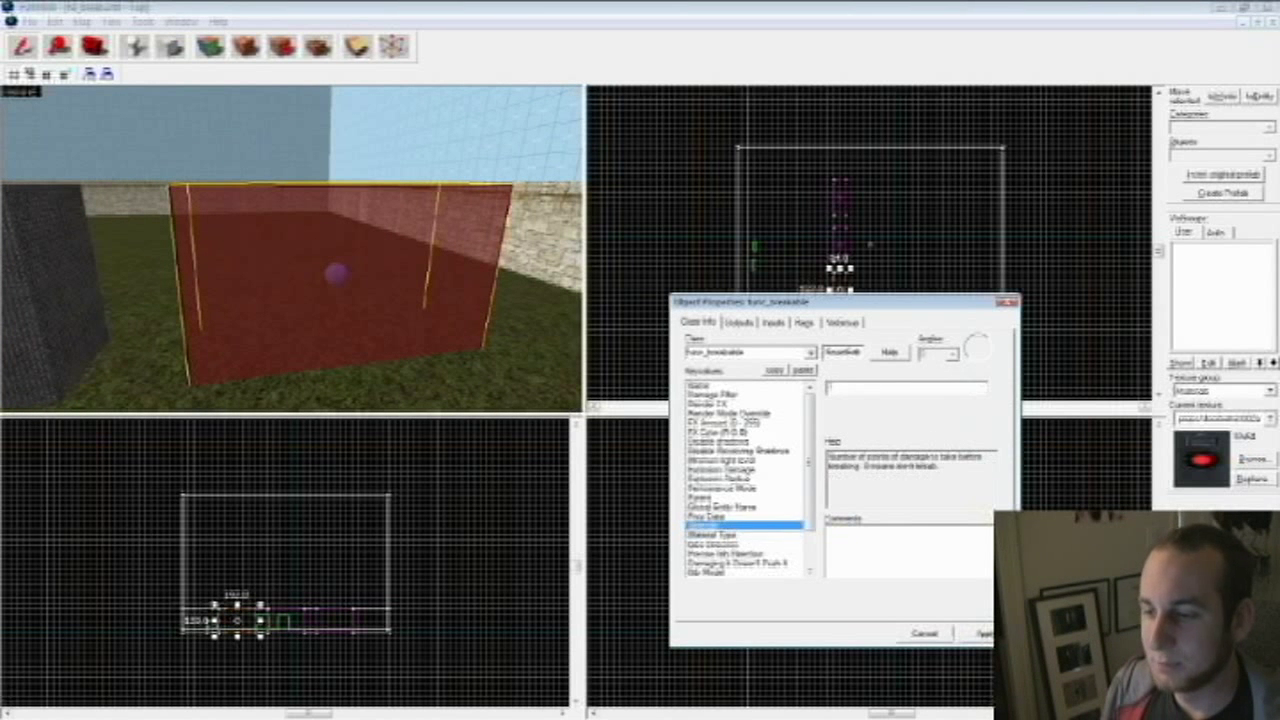
{"action": "type", "text": "50"}
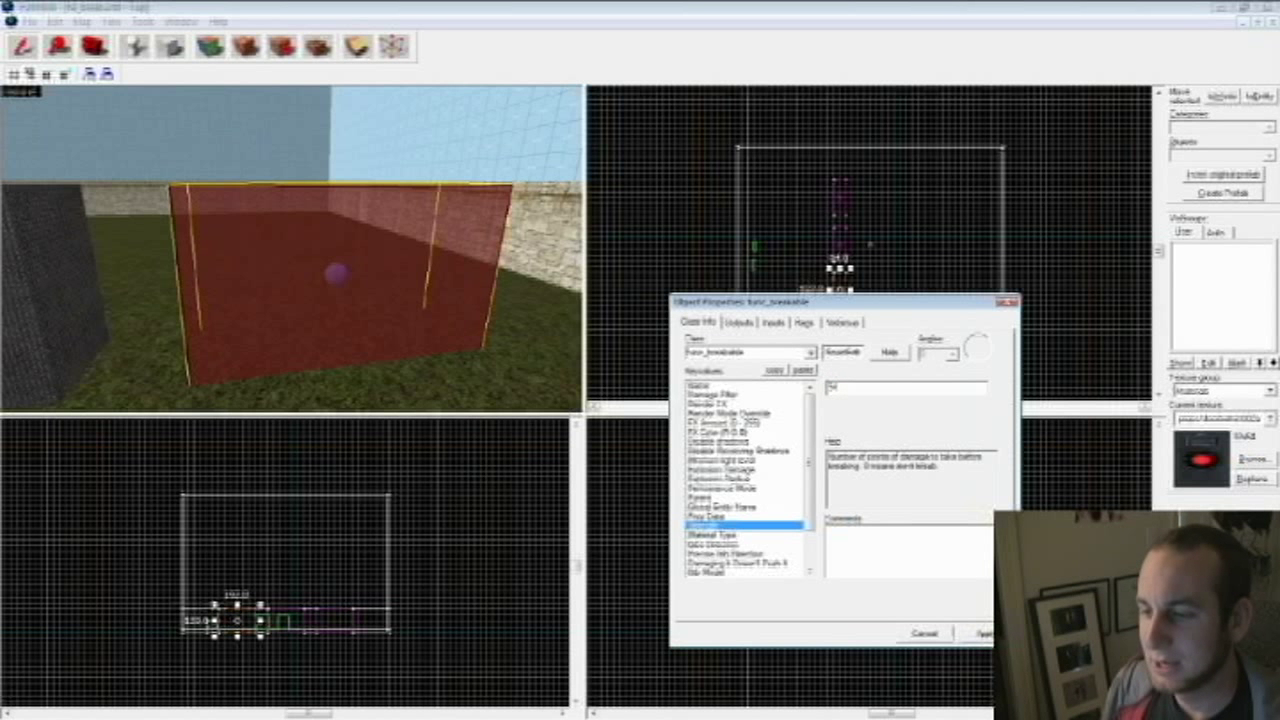
{"action": "key", "text": "BackSpace"}
{"action": "left_click", "coordinate": [983, 633]}
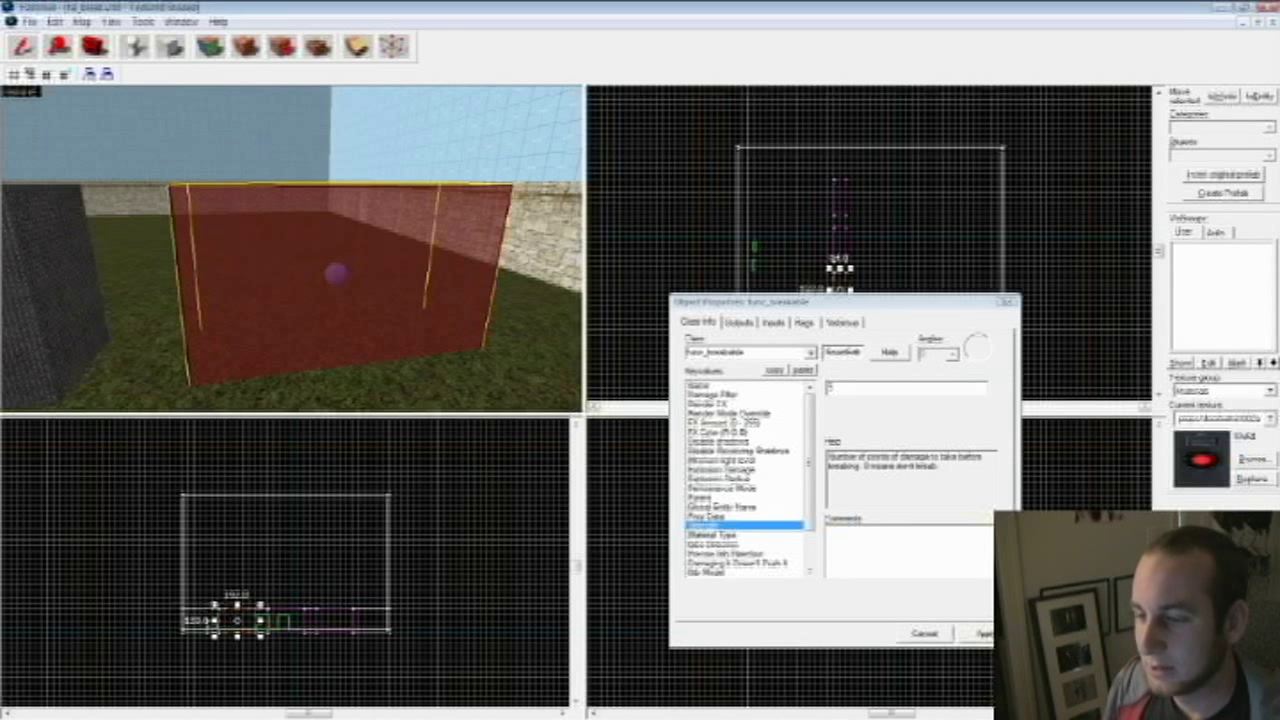
- Enable the Only Break on Trigger flag for the glass block
{"action": "left_click", "coordinate": [804, 322]}
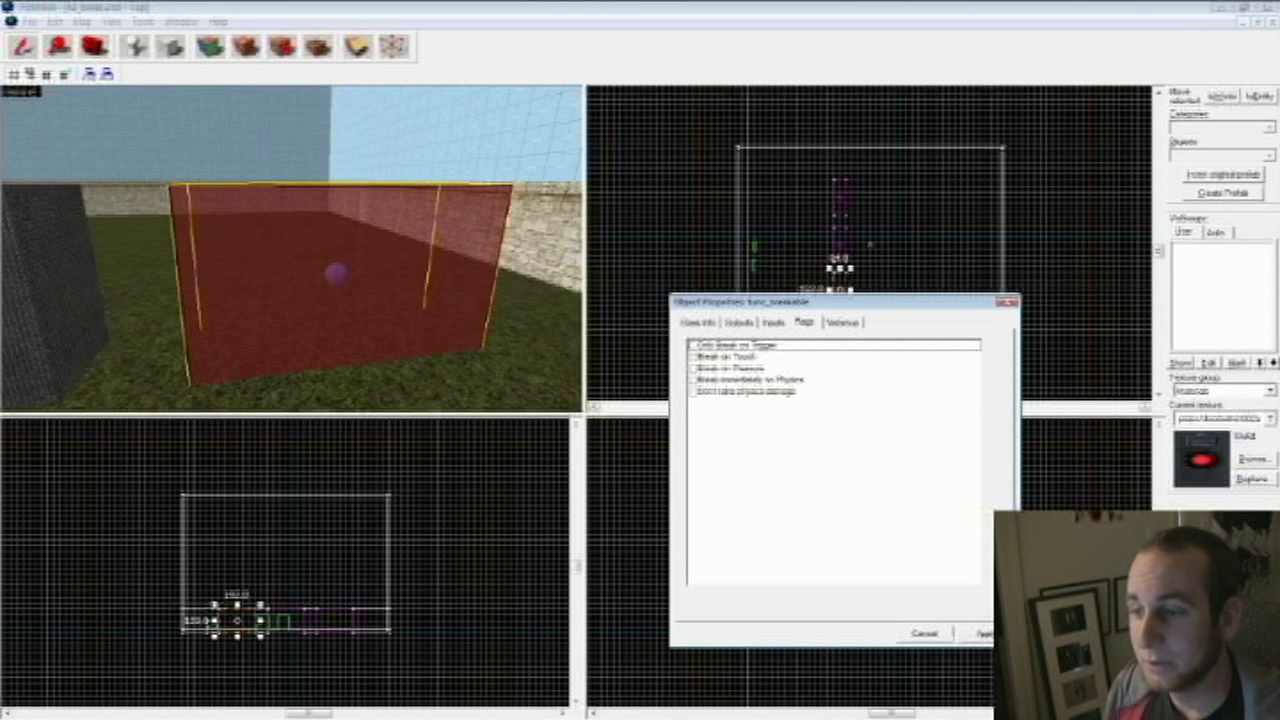
{"action": "left_click", "coordinate": [737, 345]}
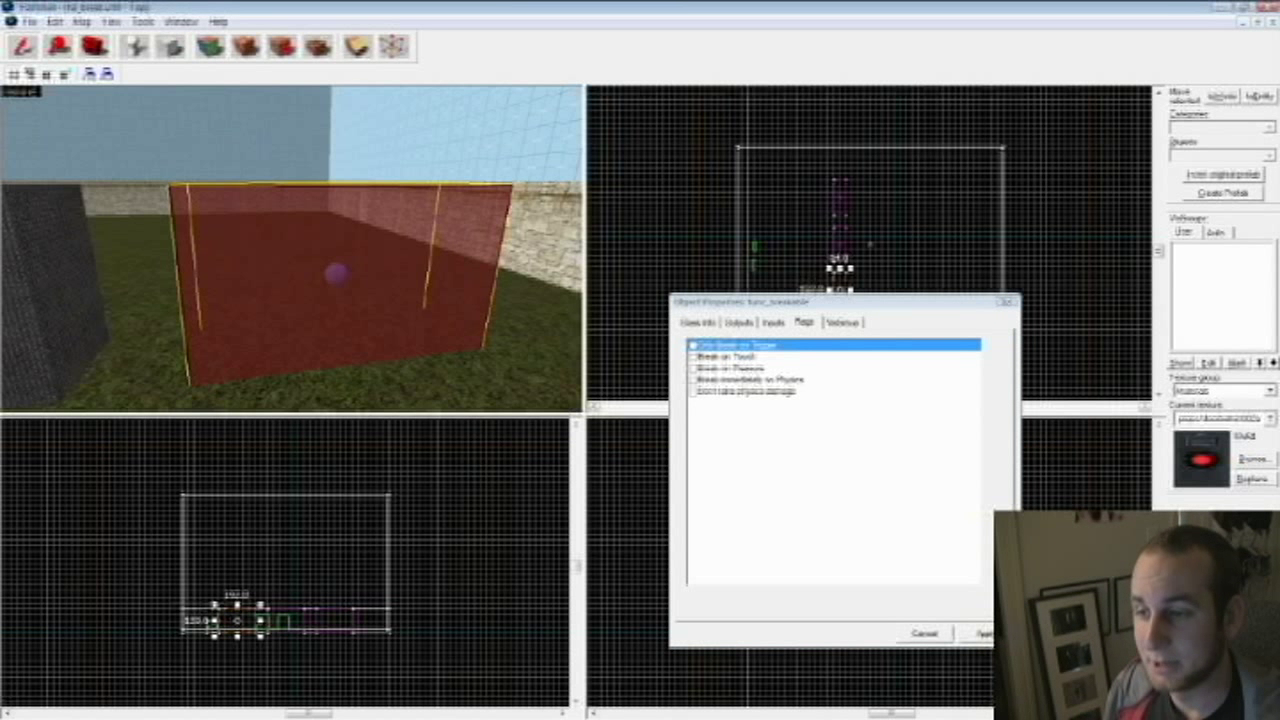
{"action": "left_click", "coordinate": [693, 345]}
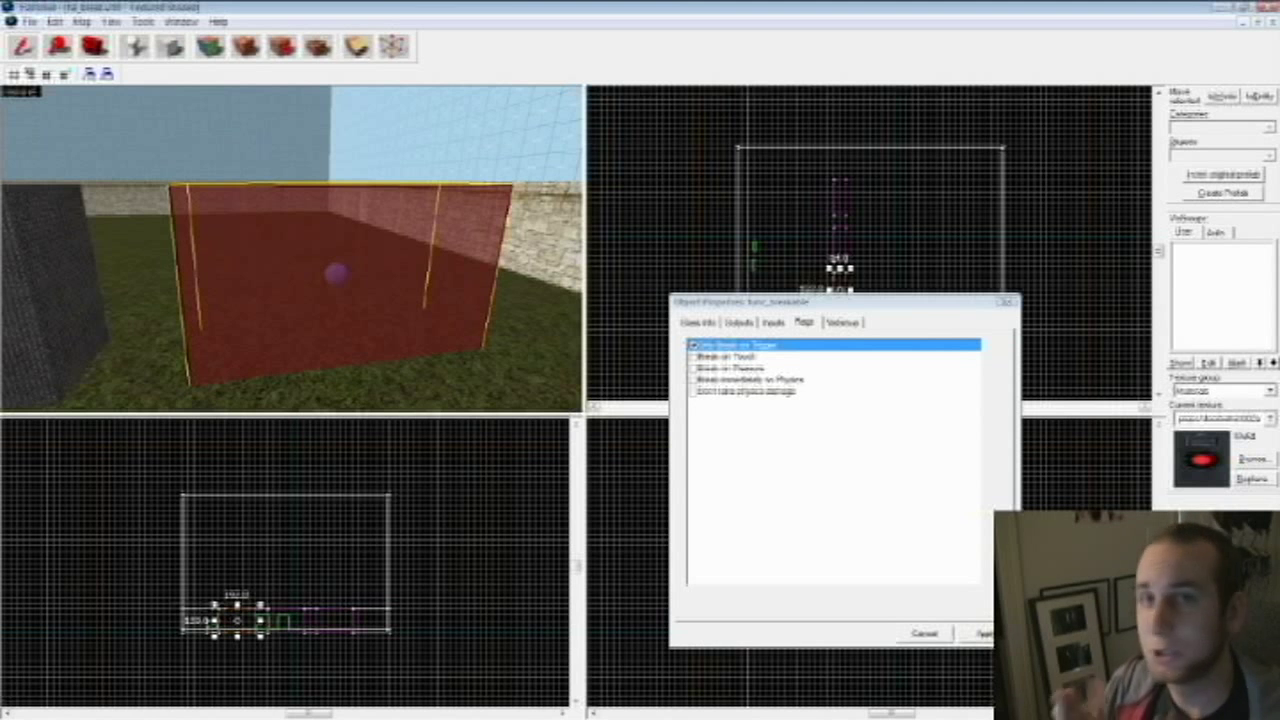
- Turn the red-light front brush of the black box into a func_button entity and apply the change
{"action": "key", "text": "s"}
{"action": "key", "text": "d"}
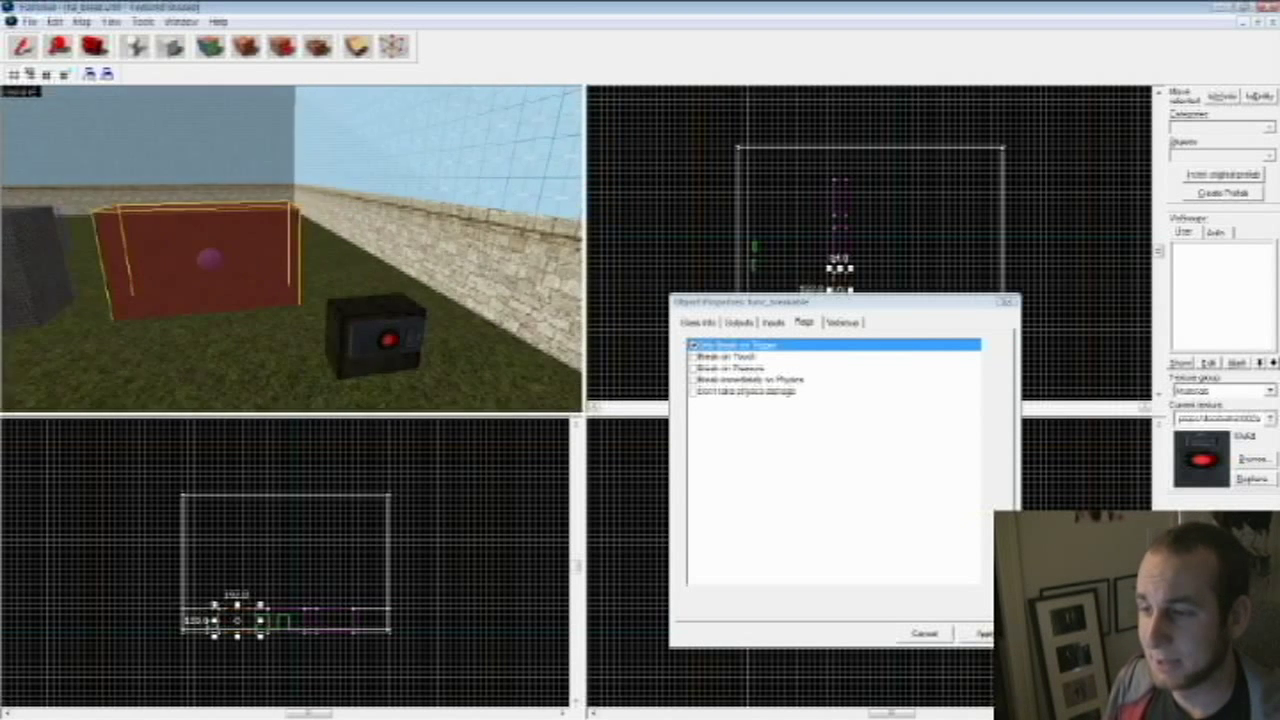
{"action": "key", "text": "d"}
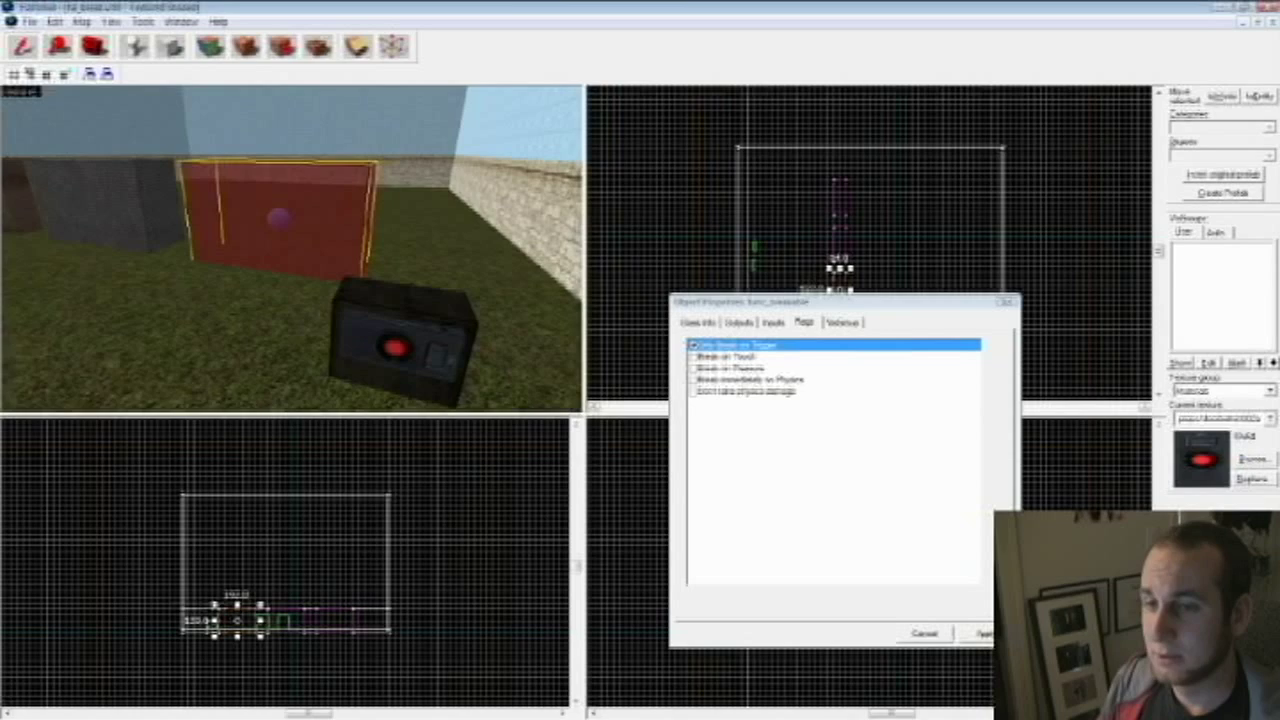
{"action": "key", "text": "d"}
{"action": "key", "text": "w"}
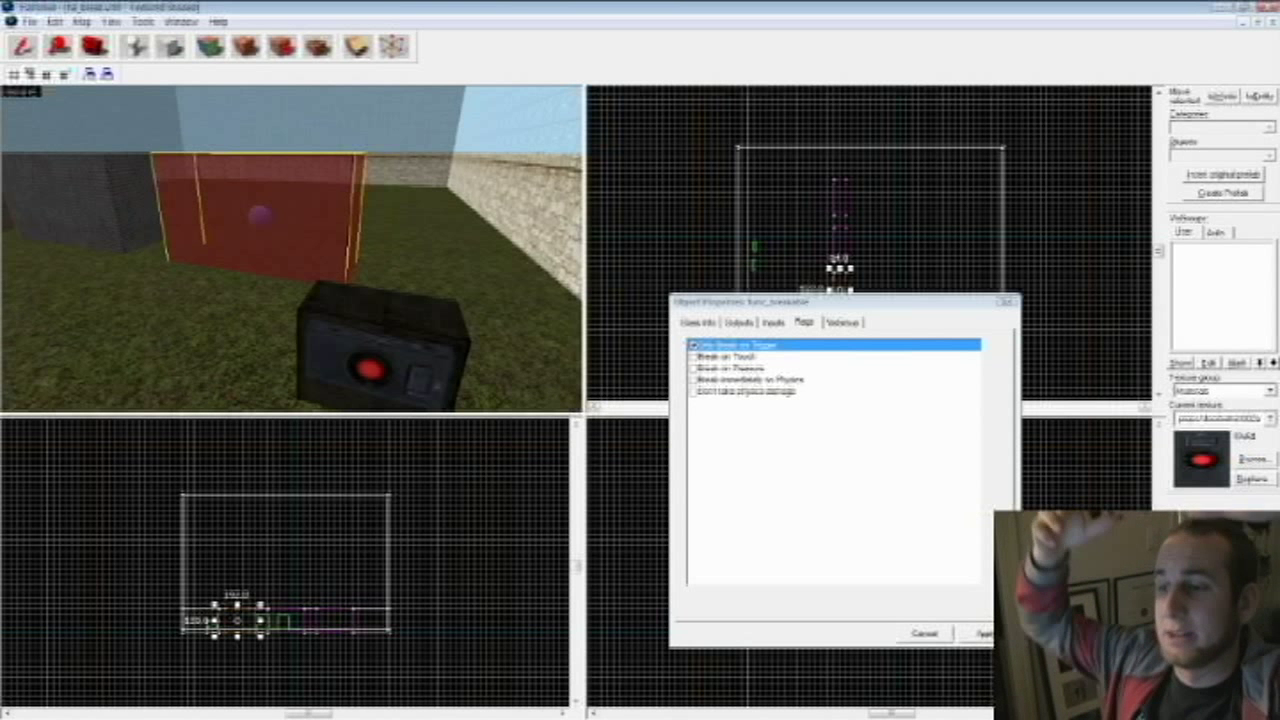
{"action": "key", "text": "d"}
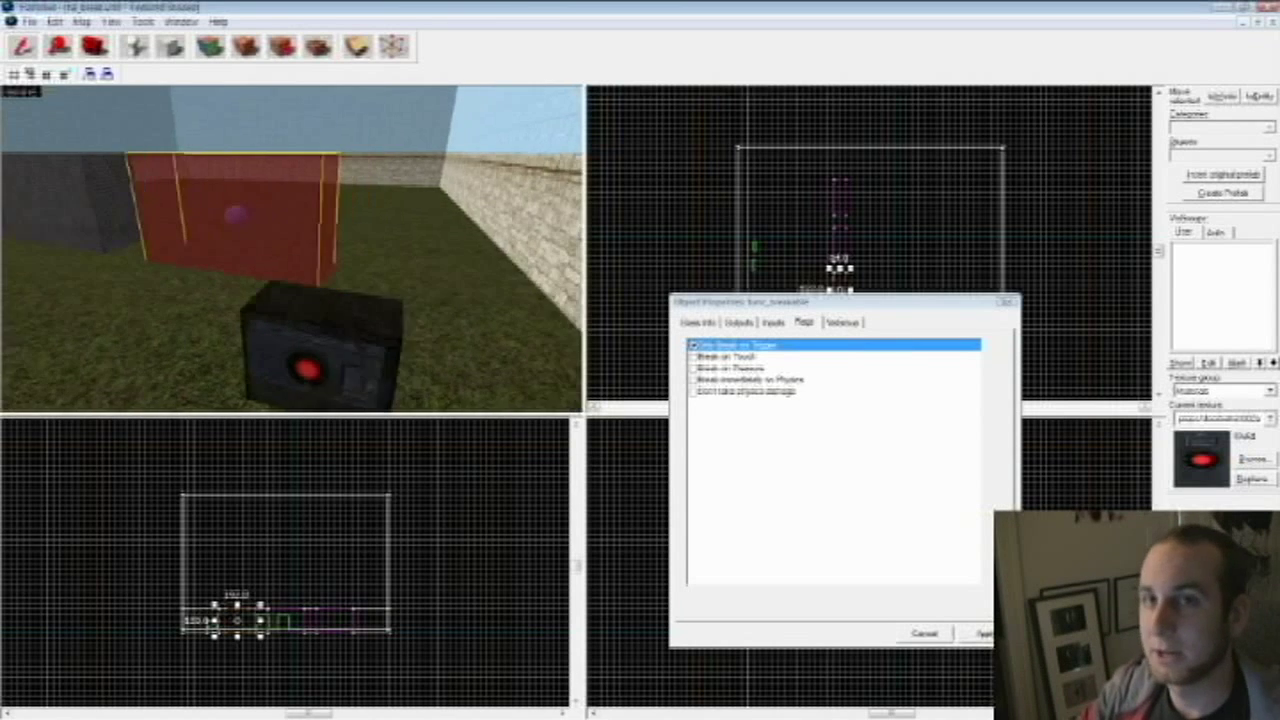
{"action": "key", "text": "w"}
{"action": "left_click", "coordinate": [291, 249]}
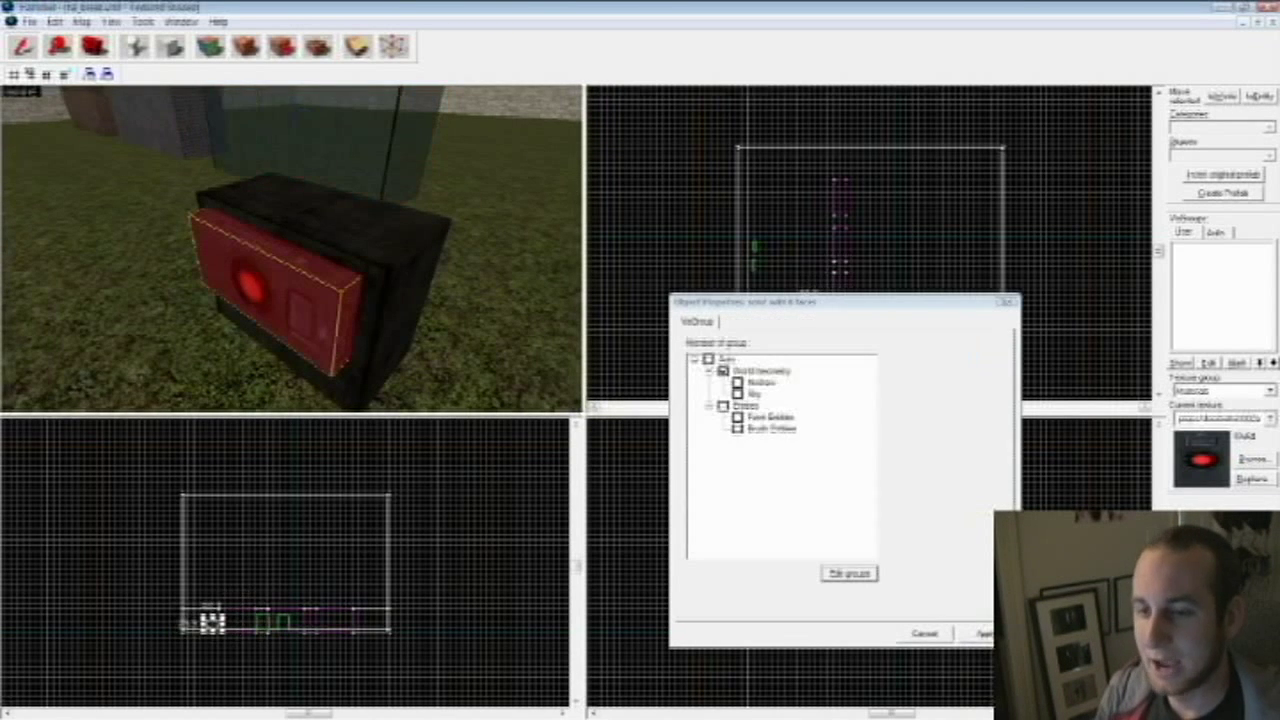
{"action": "left_click", "coordinate": [1007, 302]}
{"action": "key", "text": "ctrl+t"}
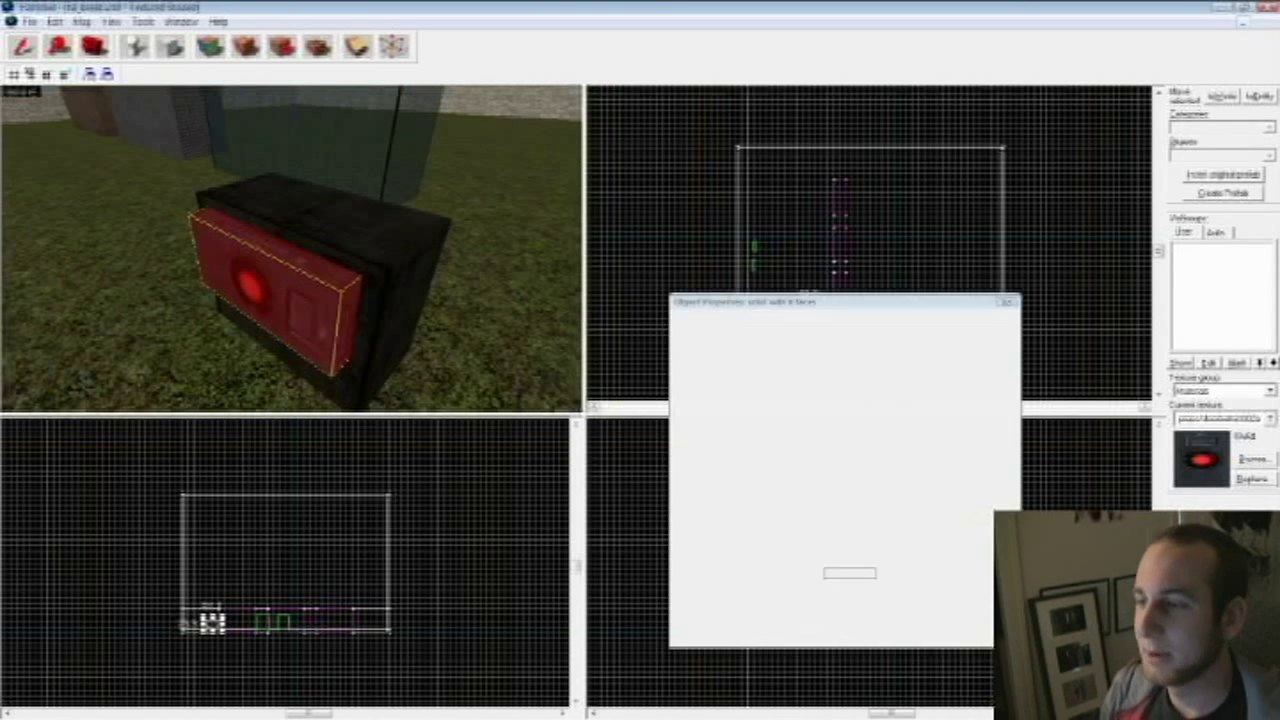
{"action": "type", "text": "func_button"}
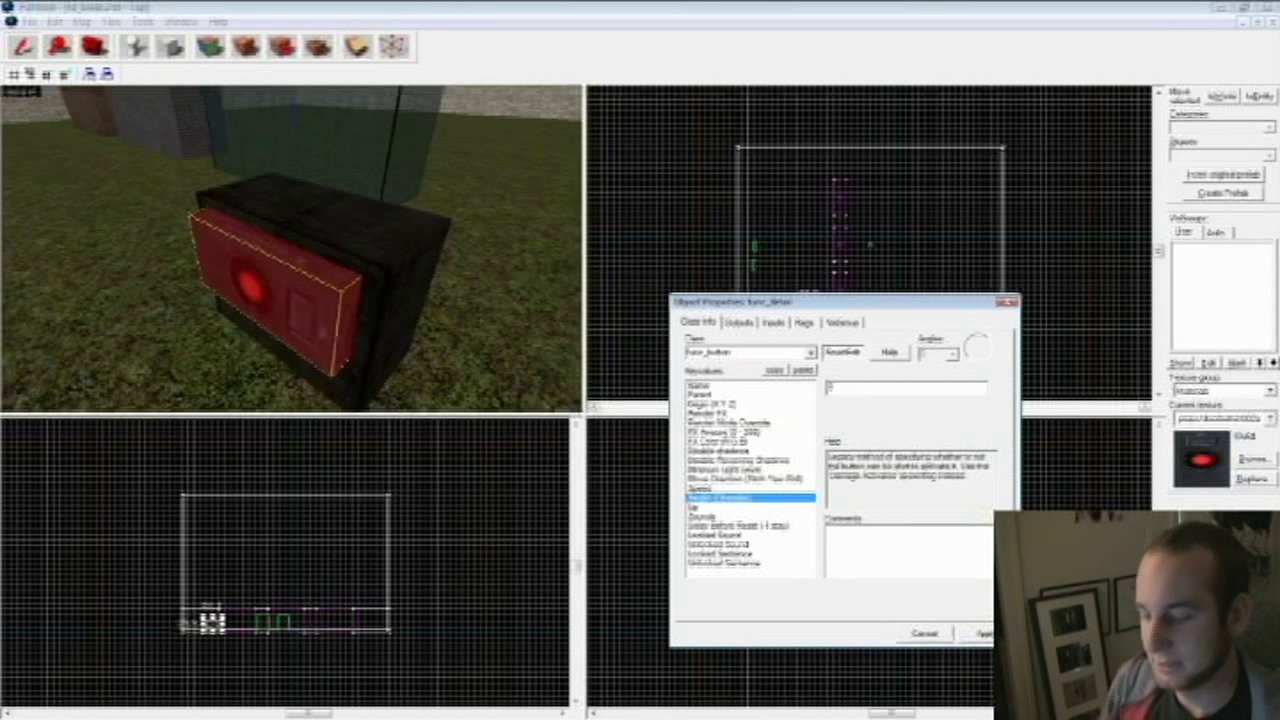
{"action": "left_click", "coordinate": [982, 634]}
- Enable the Don't move flag for the button and apply the change
{"action": "left_click", "coordinate": [804, 322]}
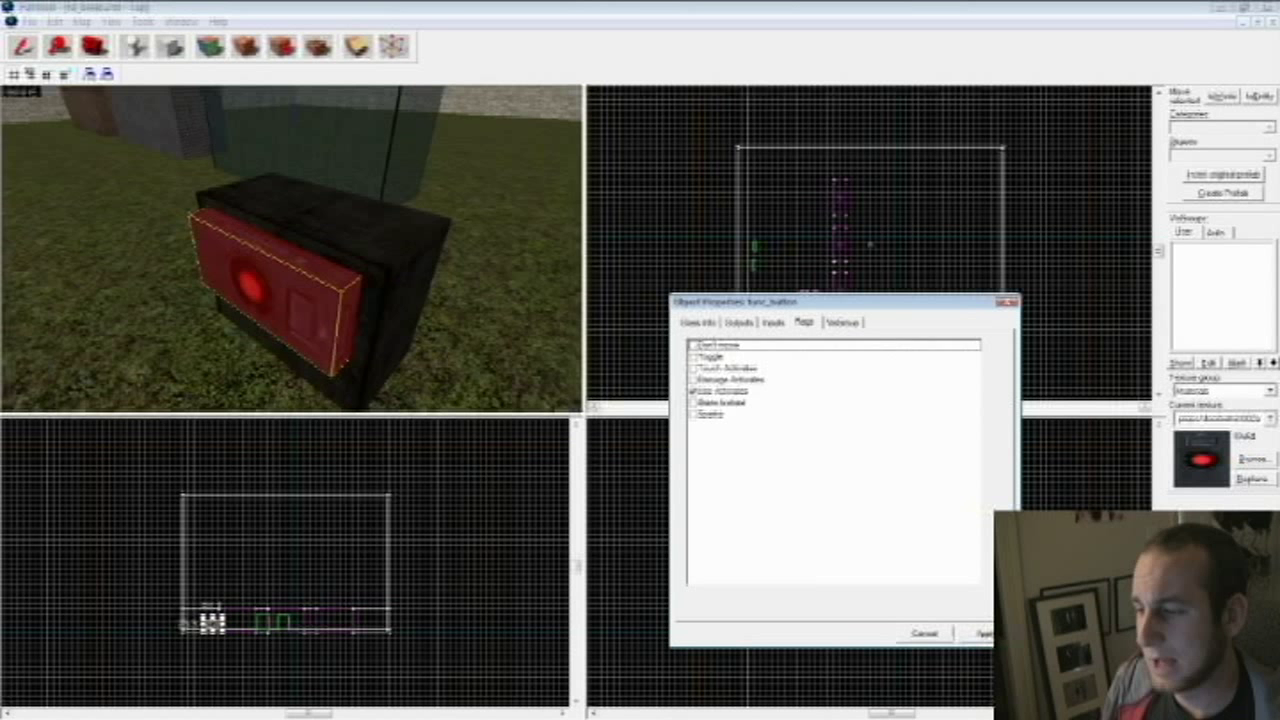
{"action": "left_click", "coordinate": [718, 345]}
{"action": "left_click", "coordinate": [693, 345]}
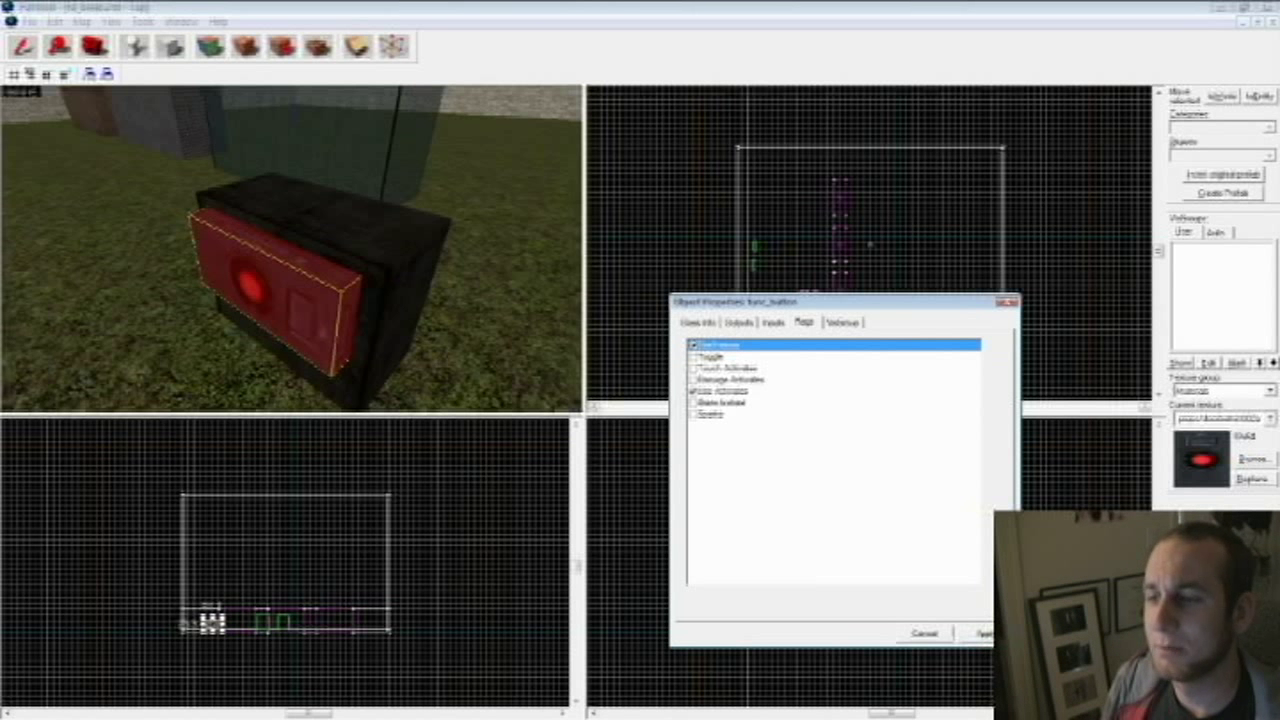
{"action": "left_click", "coordinate": [982, 634]}
- Add an OnIn output to the button that targets the entity named glass with the Break input, and apply it
{"action": "left_click", "coordinate": [739, 322]}
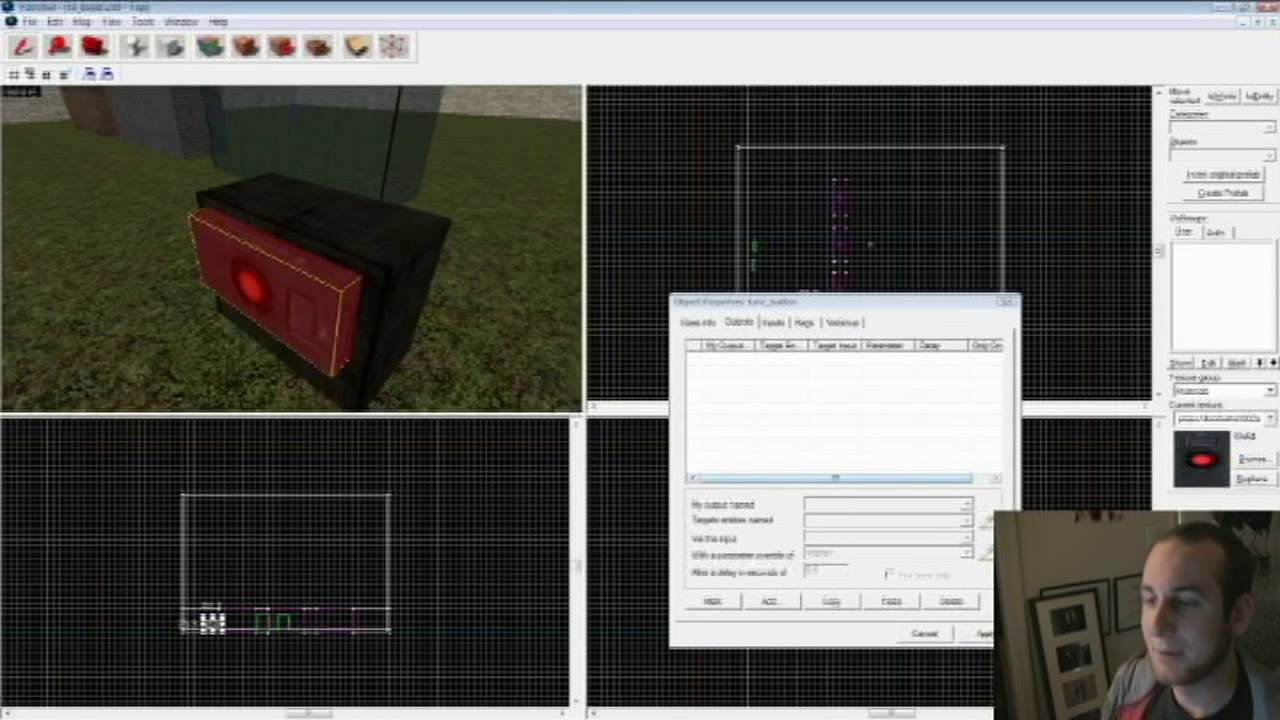
{"action": "left_click", "coordinate": [771, 601]}
{"action": "type", "text": "OnIn"}
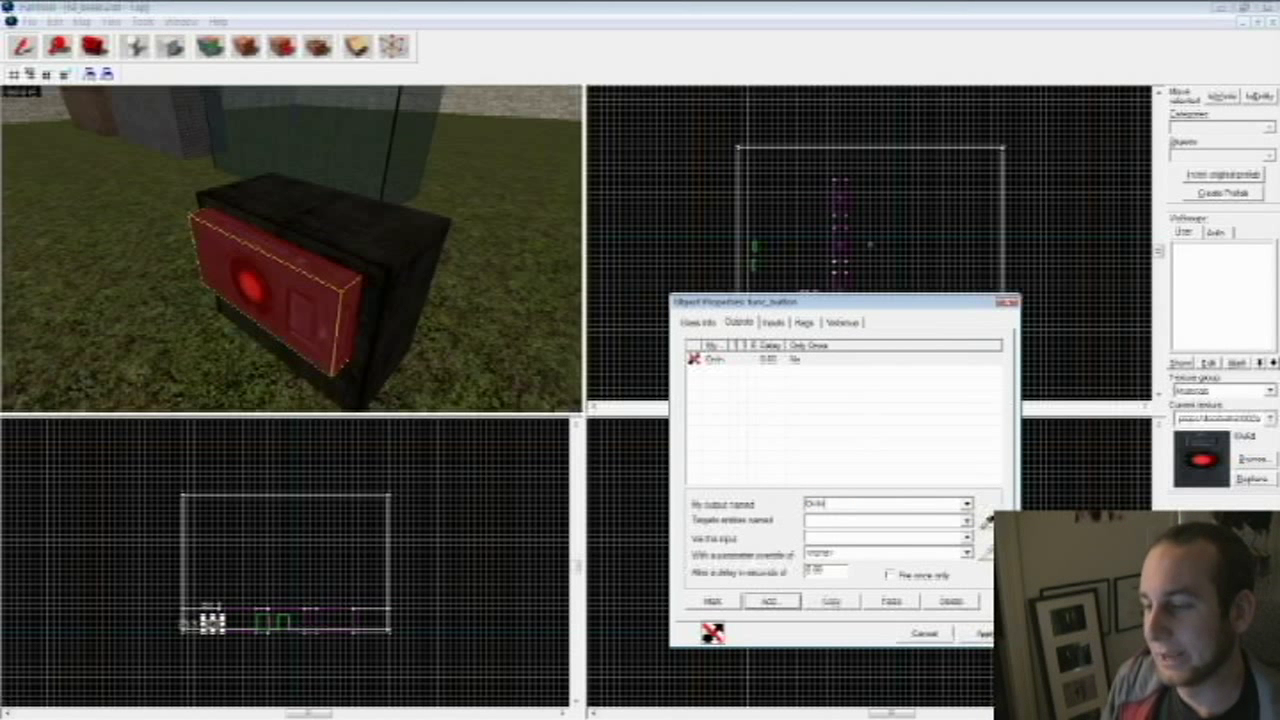
{"action": "key", "text": "Tab"}
{"action": "type", "text": "glass"}
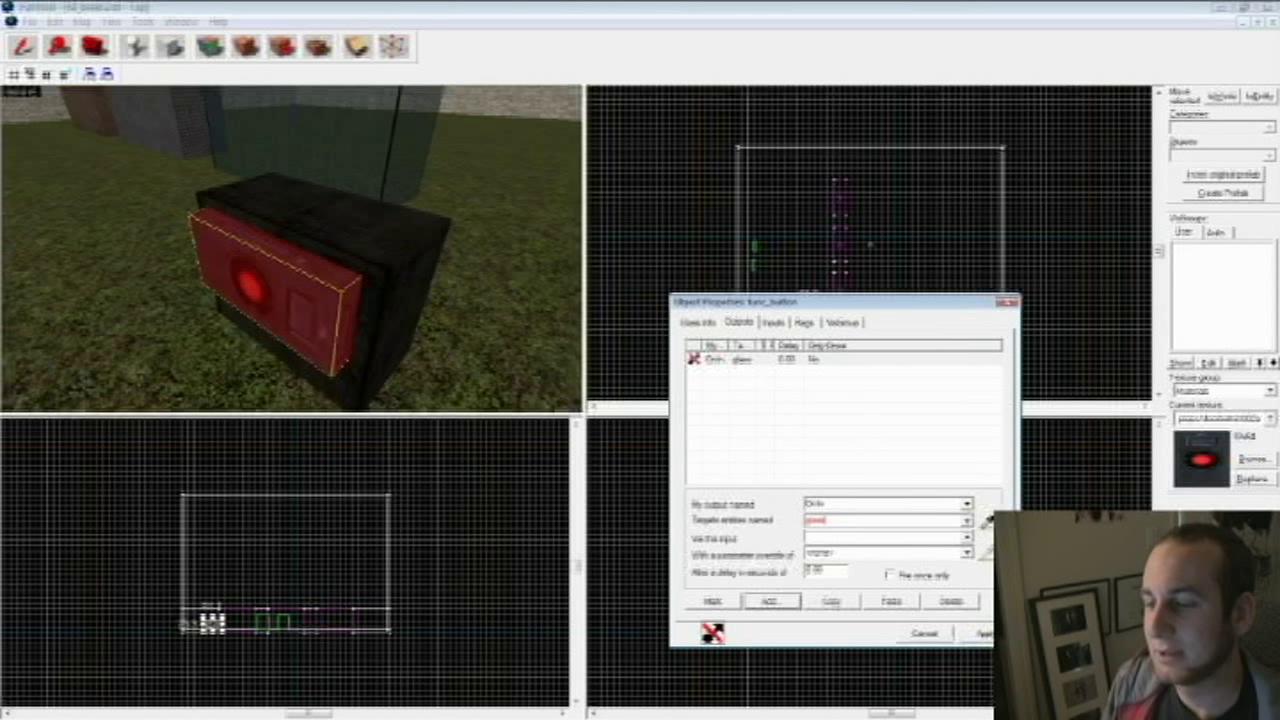
{"action": "key", "text": "Tab"}
{"action": "type", "text": "B"}
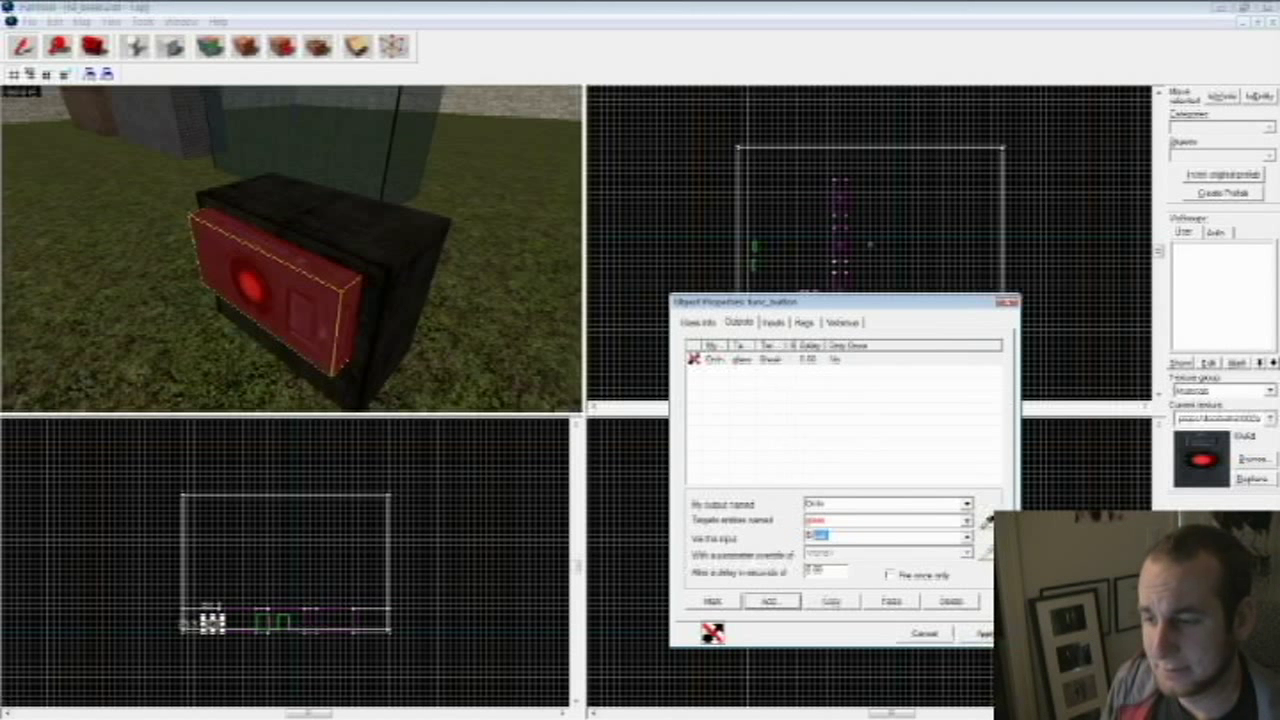
{"action": "type", "text": "reak"}
{"action": "key", "text": "Return"}
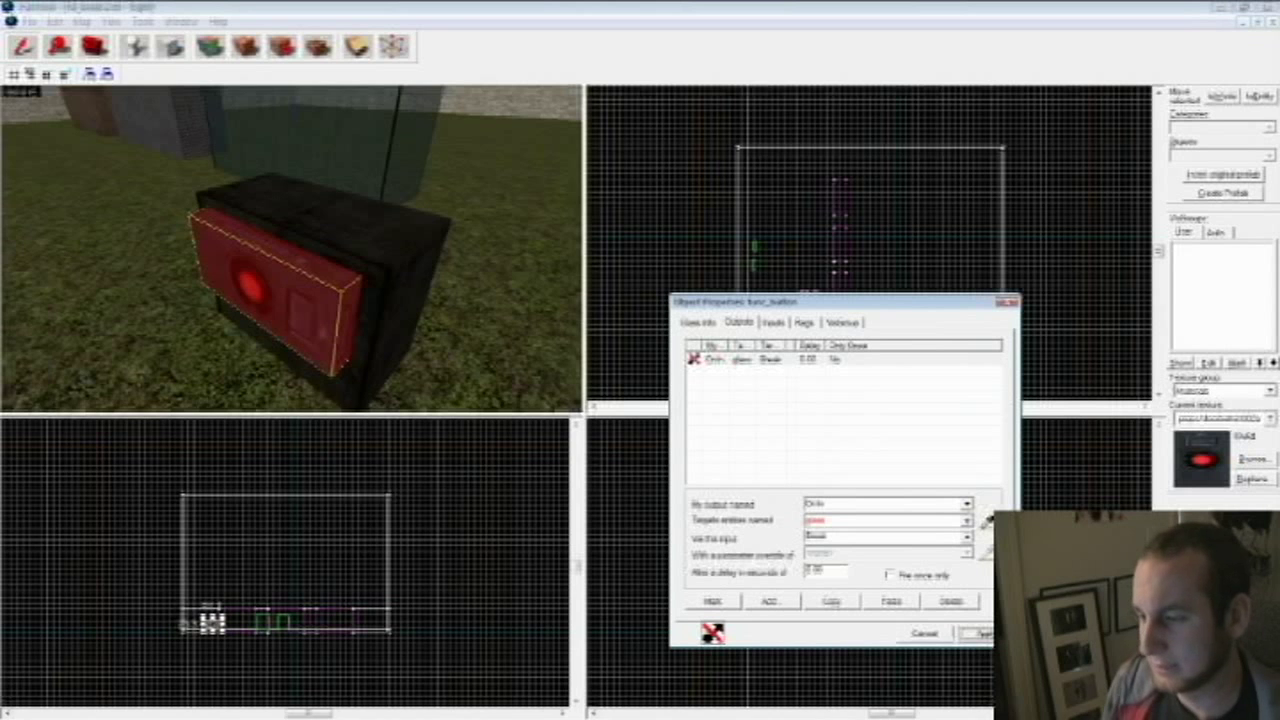
{"action": "key", "text": "Escape"}
- Name the breakable glass block glass and apply the change
{"action": "key", "text": "z"}
{"action": "key", "text": "s"}
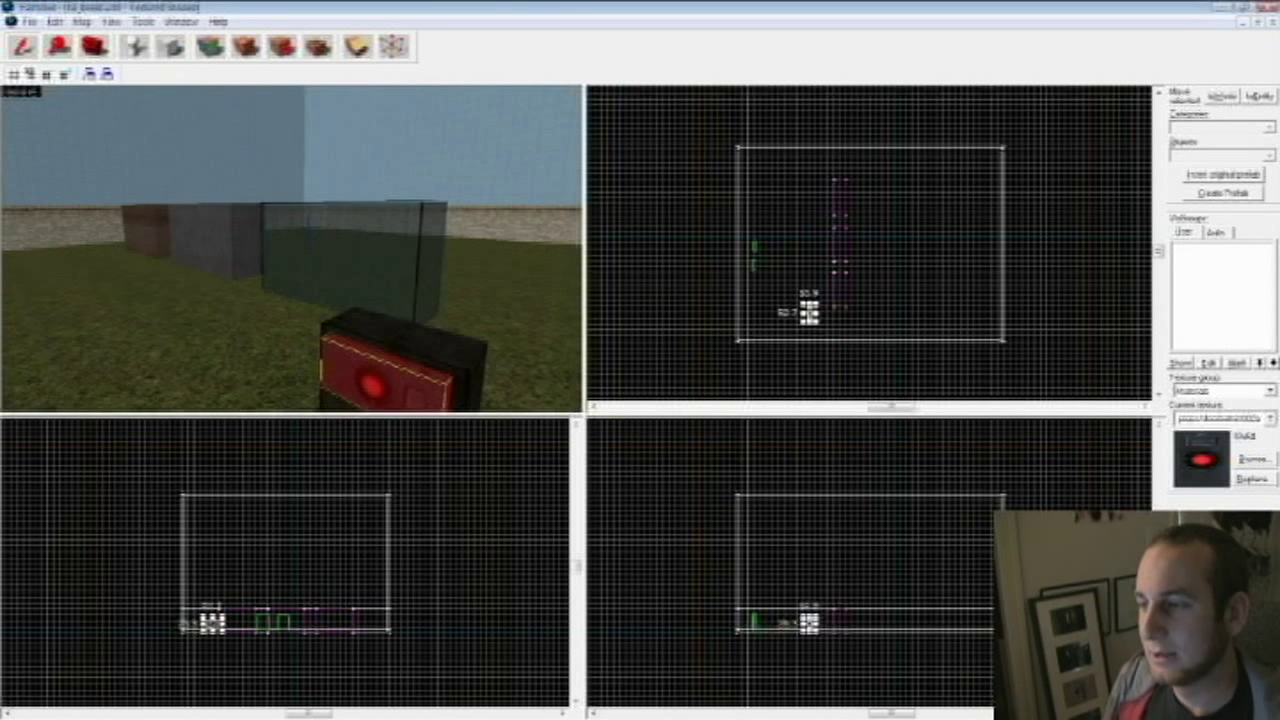
{"action": "left_click", "coordinate": [340, 257]}
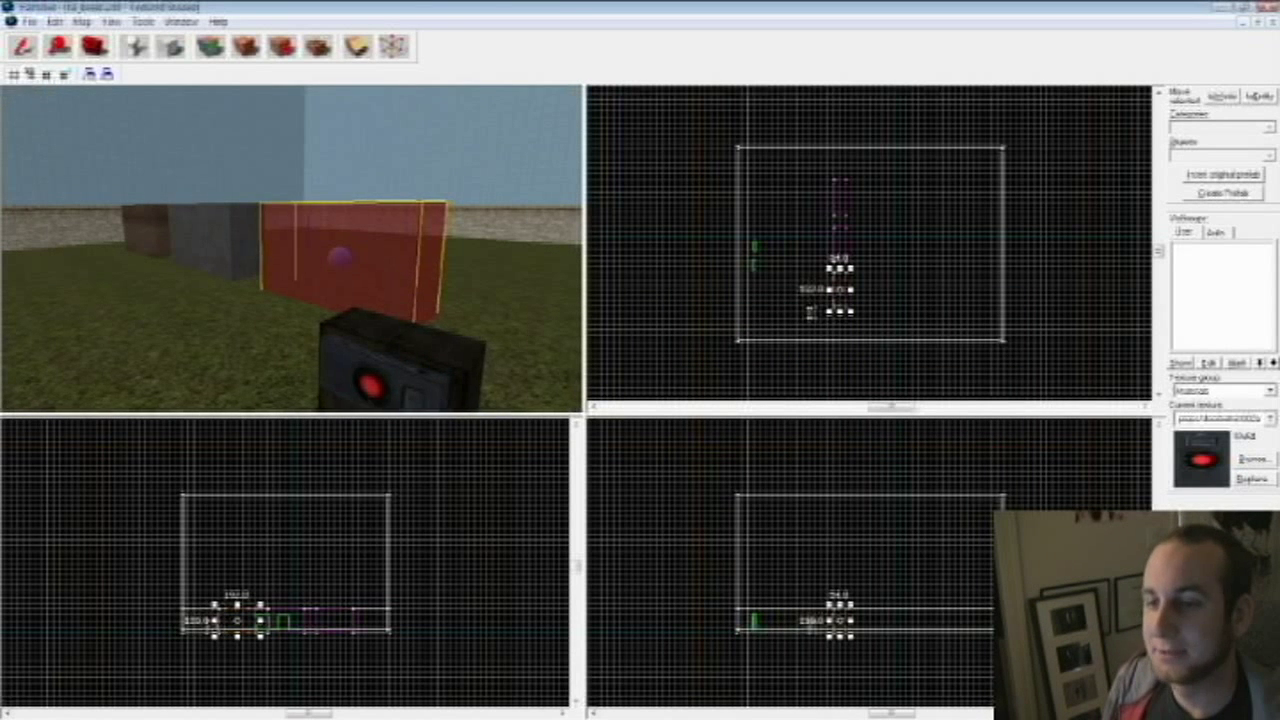
{"action": "key", "text": "d"}
{"action": "key", "text": "alt+Return"}
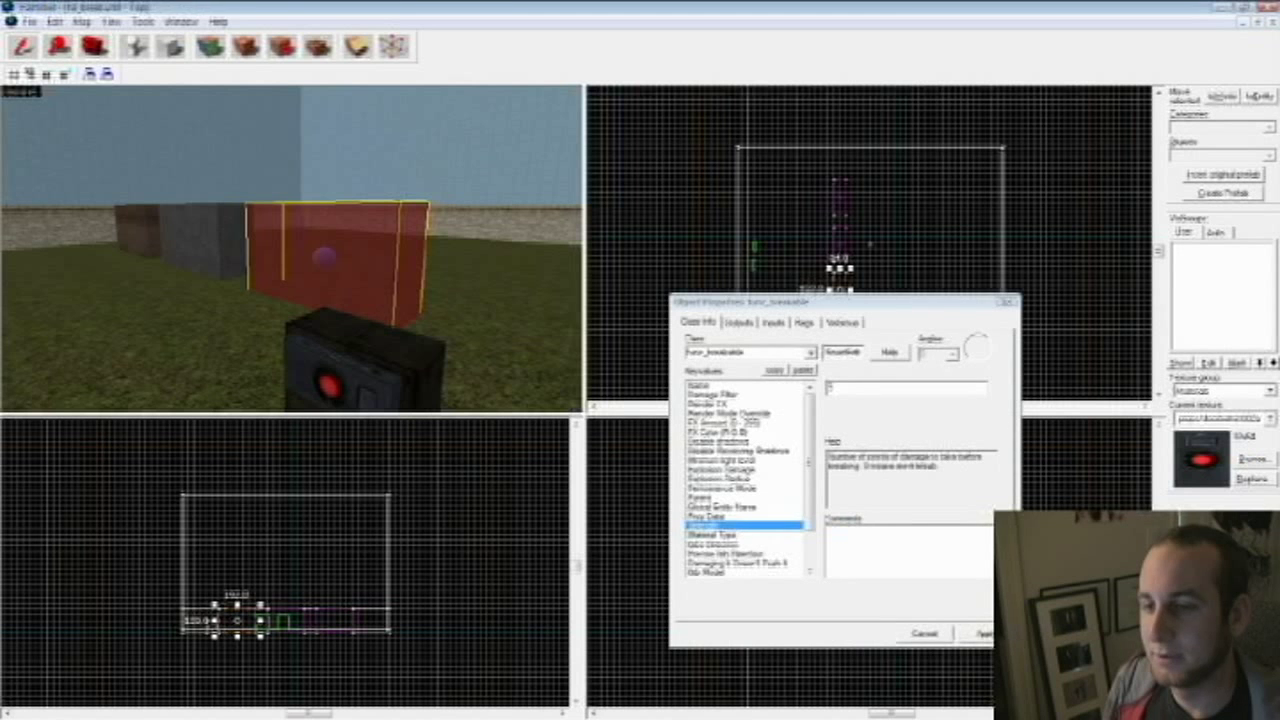
{"action": "type", "text": "glass"}
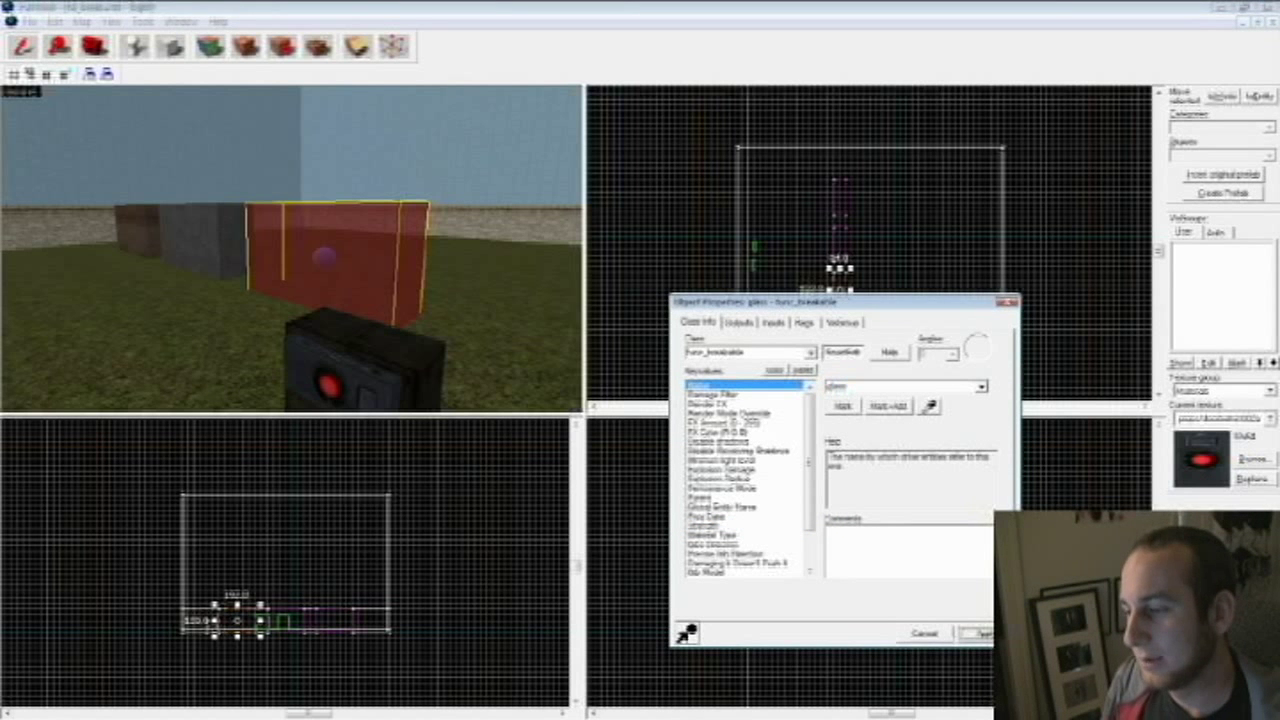
{"action": "key", "text": "Return"}
{"action": "key", "text": "a"}
{"action": "key", "text": "w"}
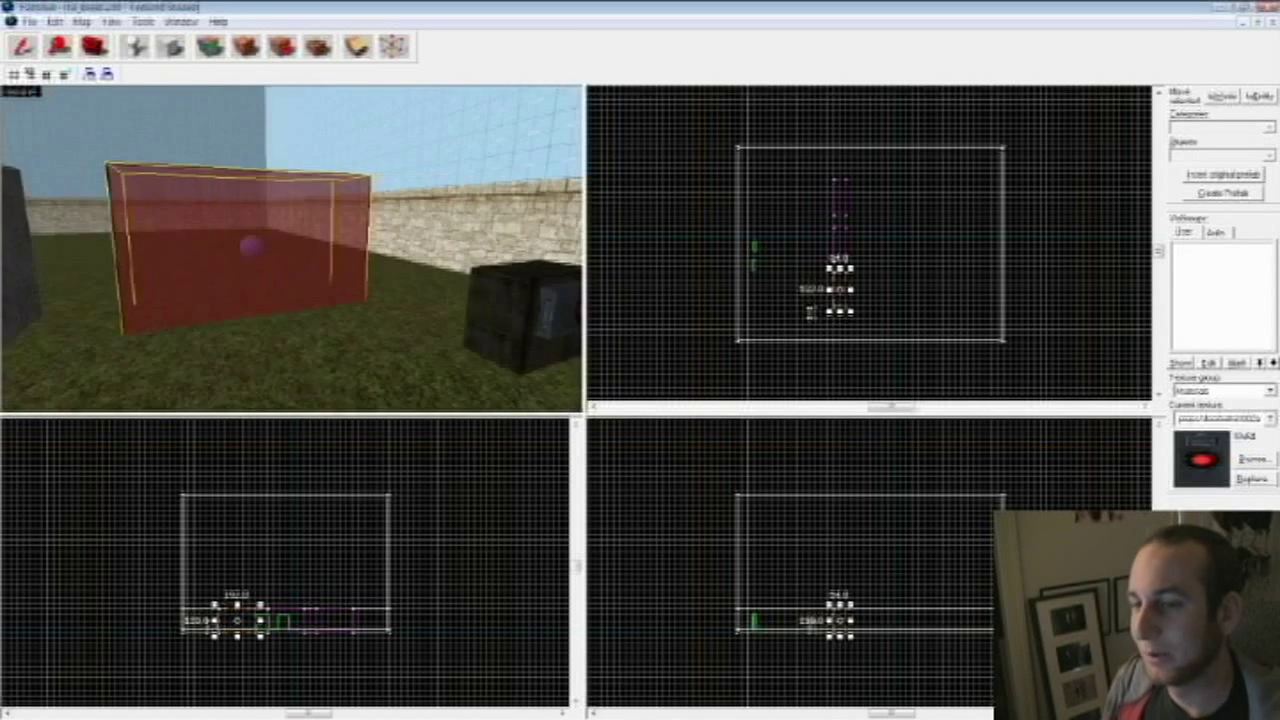
{"action": "key", "text": "w"}
{"action": "key", "text": "a"}
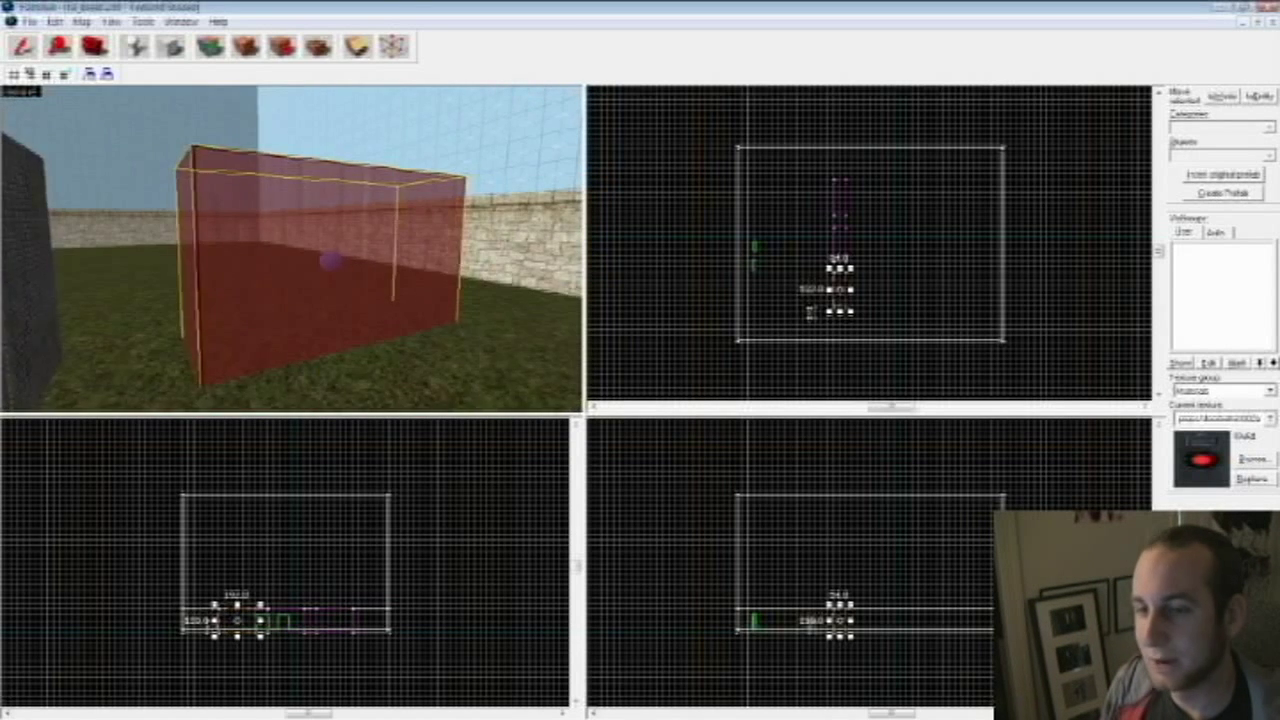
{"action": "key", "text": "d"}
{"action": "key", "text": "d"}
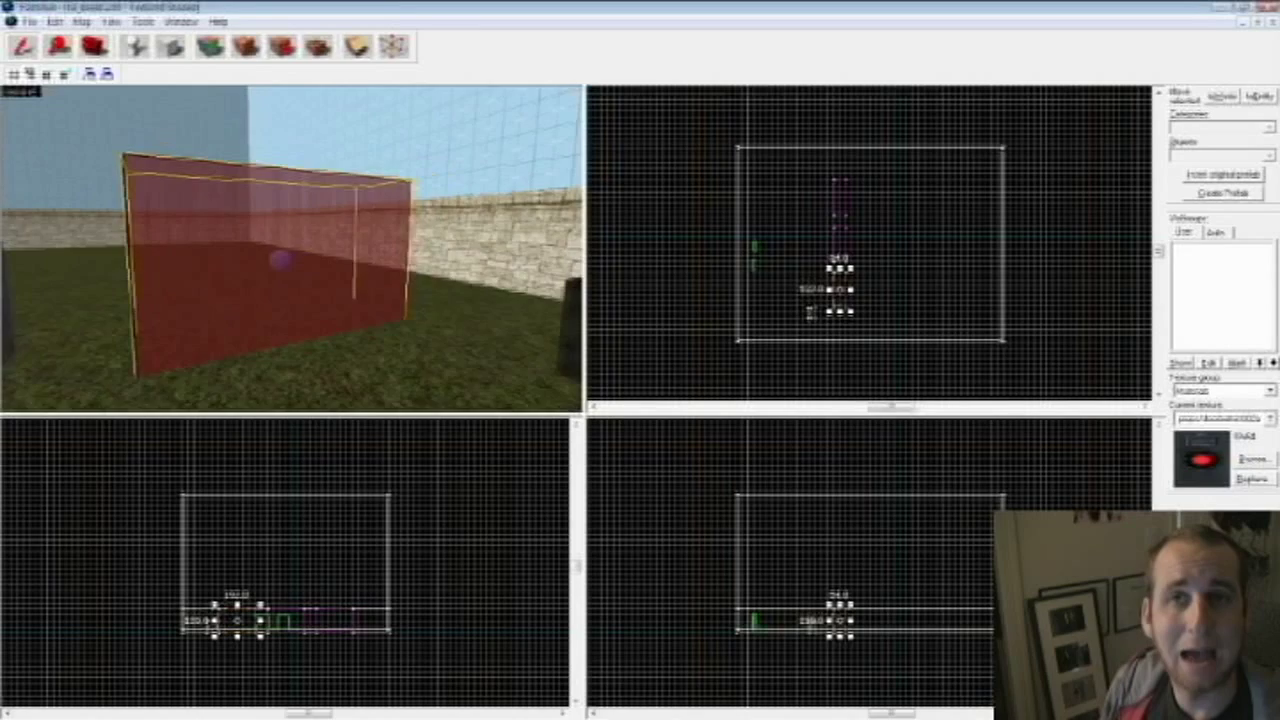
{"action": "key", "text": "w"}
{"action": "left_click", "coordinate": [312, 303]}
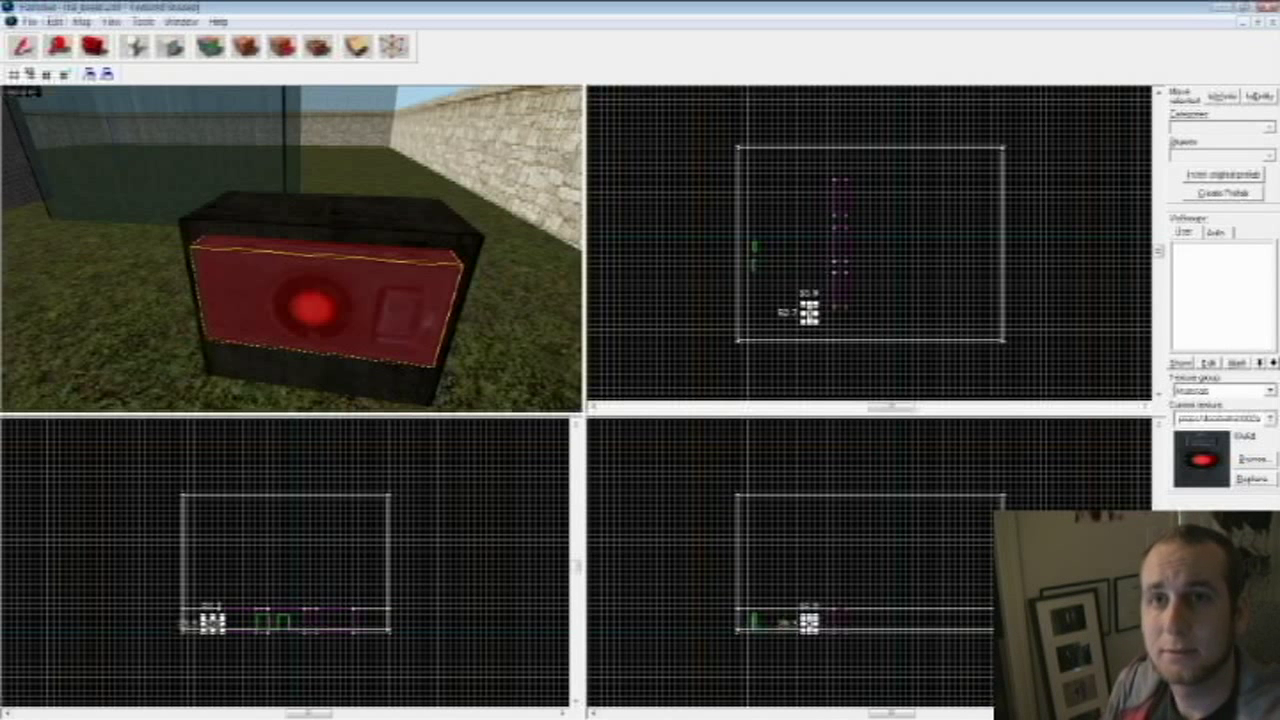
- Open the Run Map compile options for the map
{"action": "left_click", "coordinate": [30, 21]}
{"action": "left_click", "coordinate": [66, 177]}
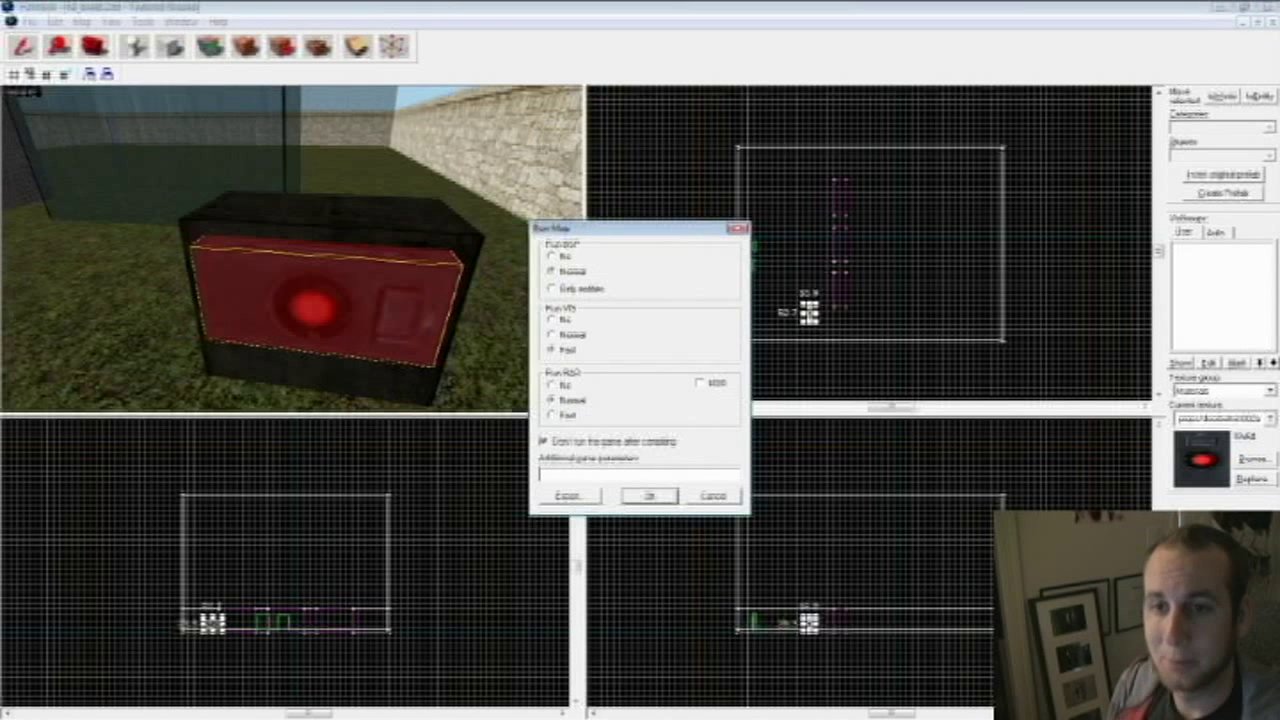